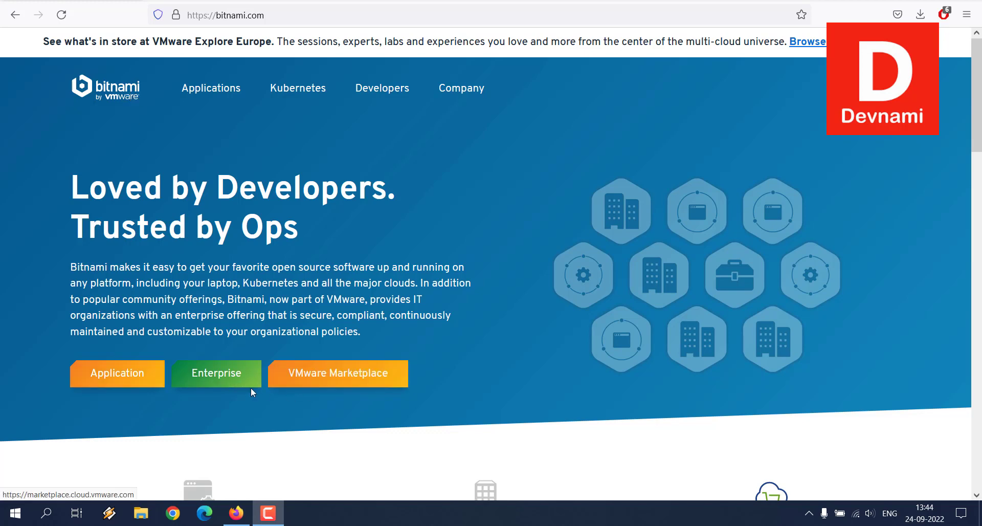
# Search the Bitnami application catalog for Hadoop and open the Hadoop packaged by Bitnami page.
pyautogui.click(213, 93)
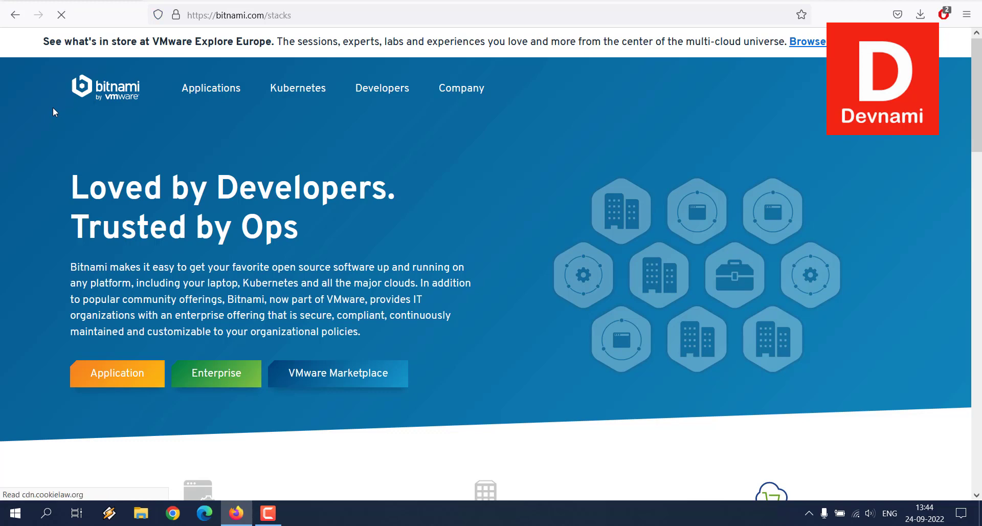
pyautogui.scroll(-5, 100, 158)
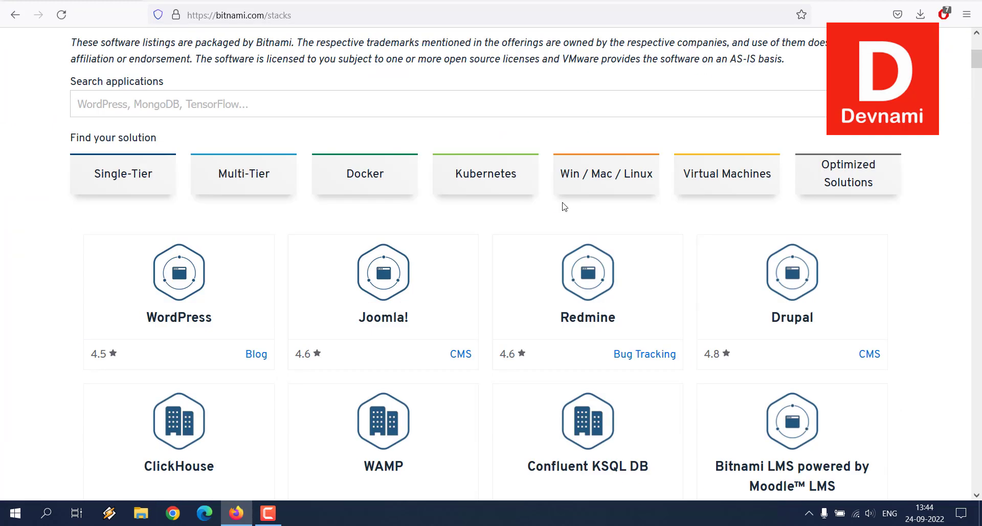
pyautogui.click(449, 112)
pyautogui.write('Hadoop')
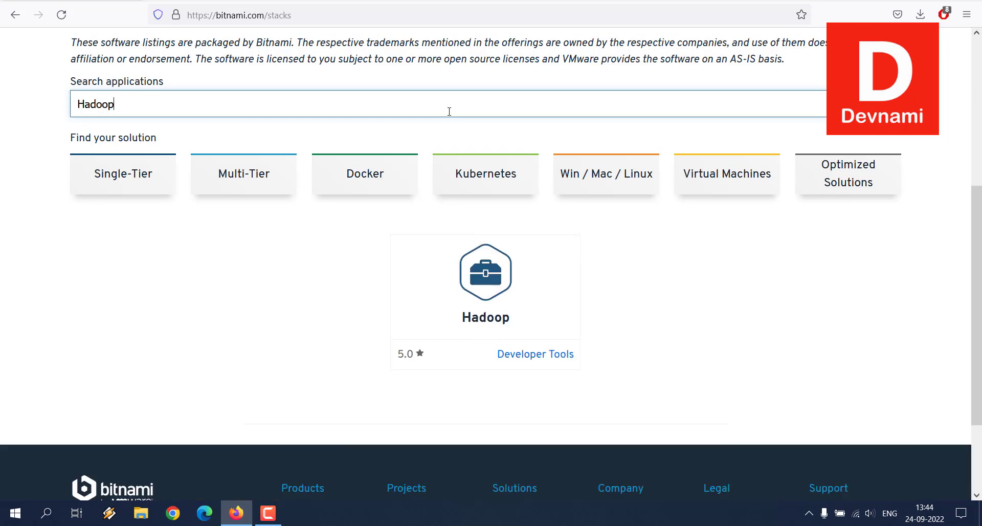
pyautogui.click(473, 320)
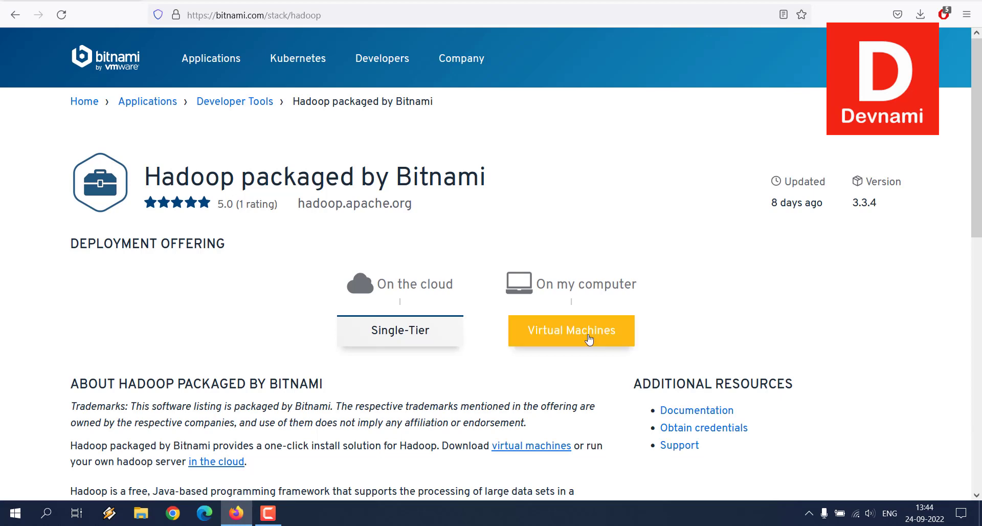
# Open Hadoop's Virtual Machines offering and locate the OVA format download and the credentials section.
pyautogui.click(568, 331)
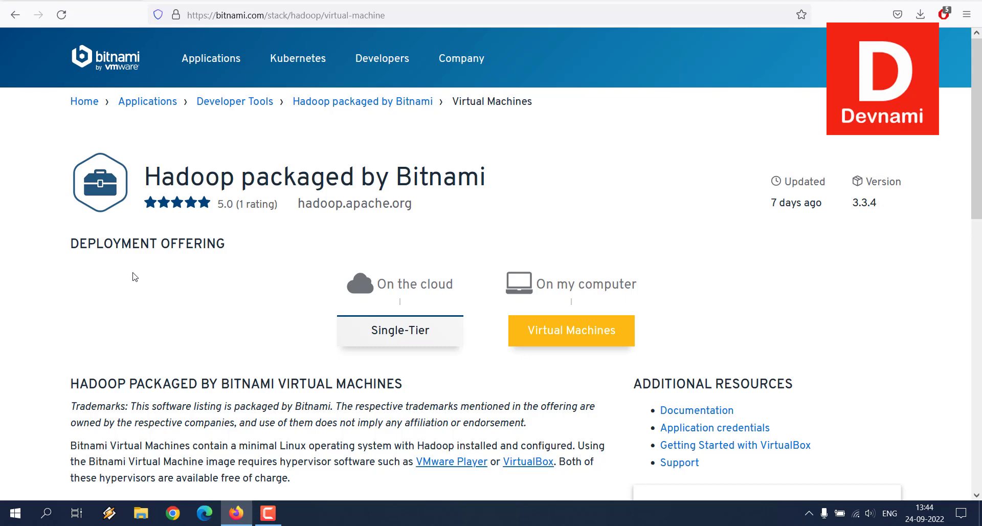
pyautogui.scroll(-10, 133, 277)
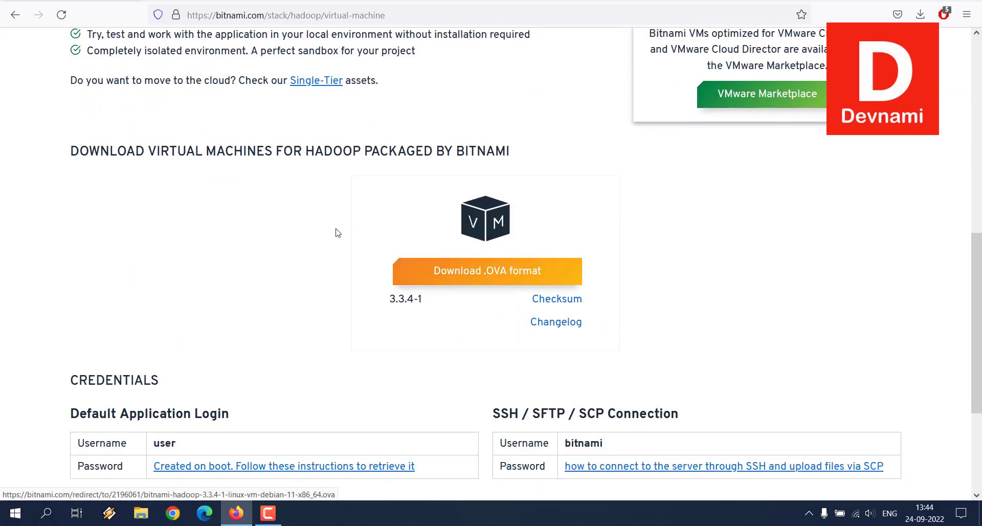
pyautogui.scroll(-2, 348, 229)
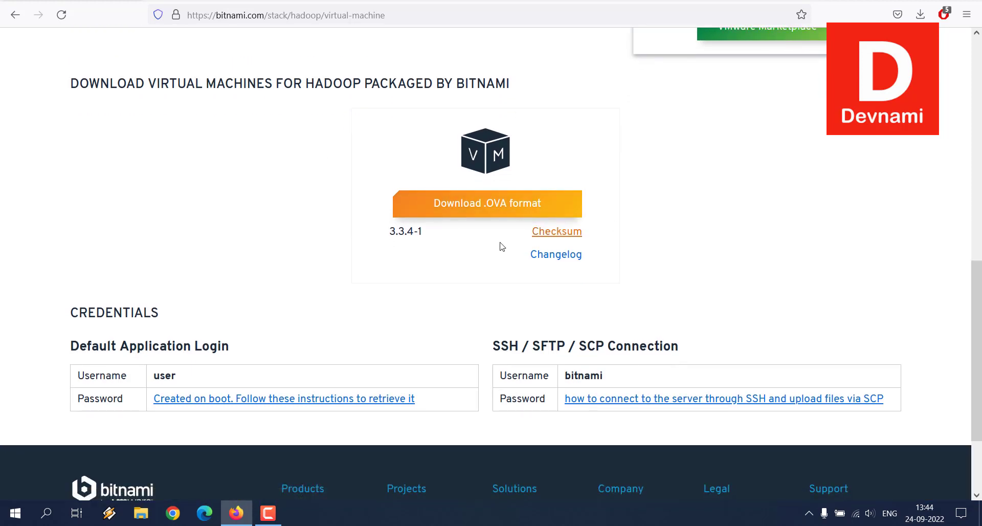
# Switch to the desktop and open the downloaded bitnami-hadoop-3.3.4-1 OVA file with VMware Workstation.
pyautogui.click(236, 512)
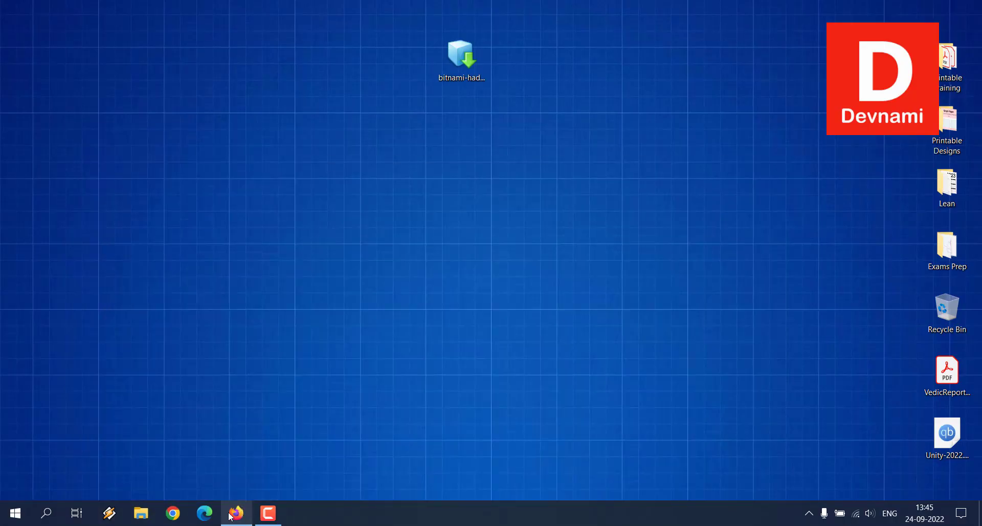
pyautogui.click(463, 89)
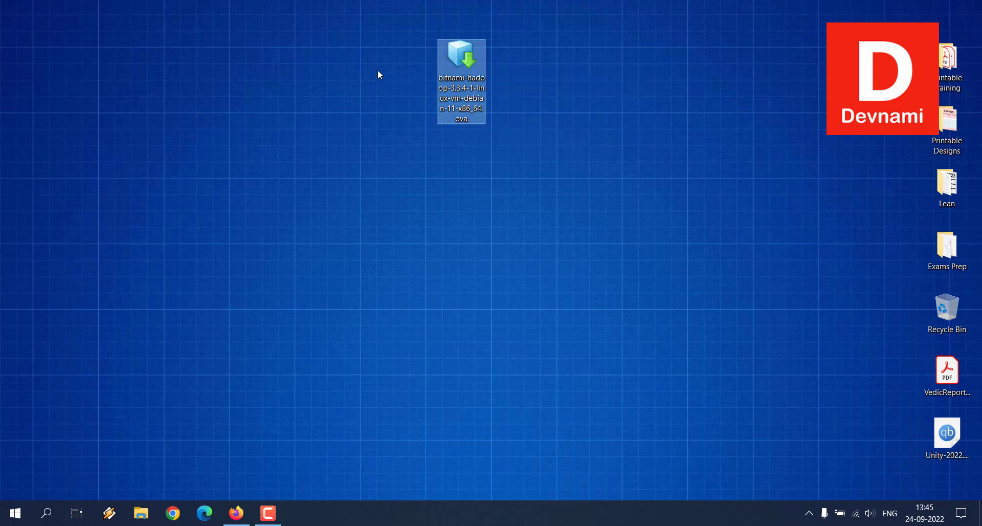
pyautogui.press('Return')
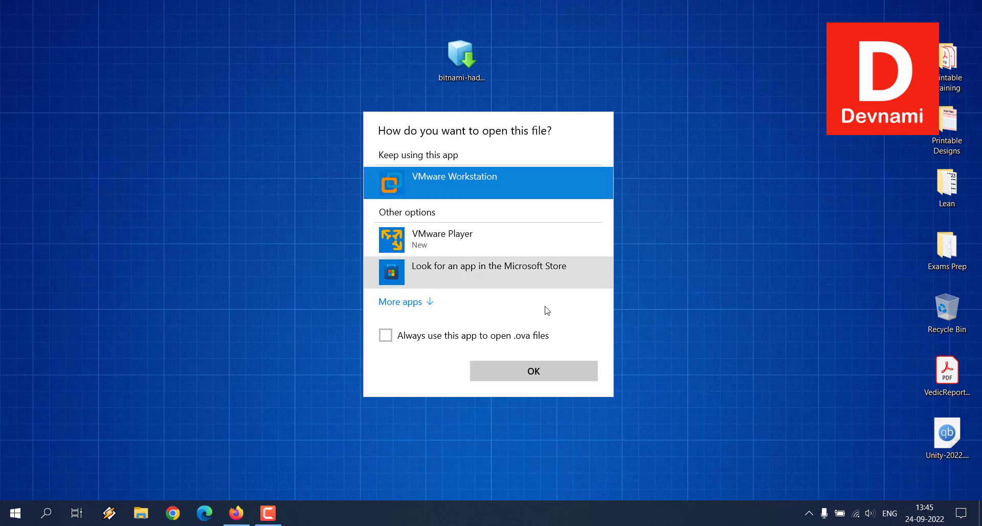
pyautogui.click(545, 380)
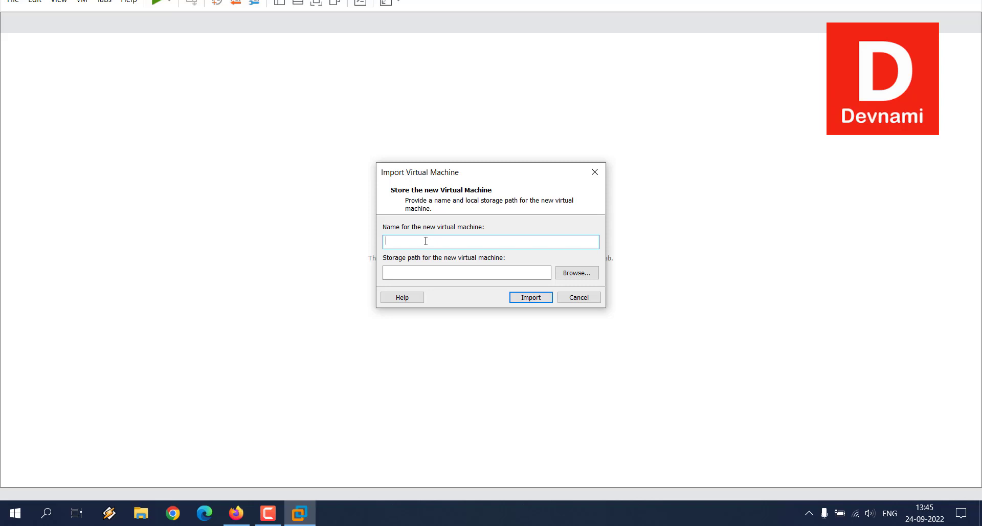
# Name the new virtual machine HadoopTest and set its storage path to E:\VM.
pyautogui.write('Ha')
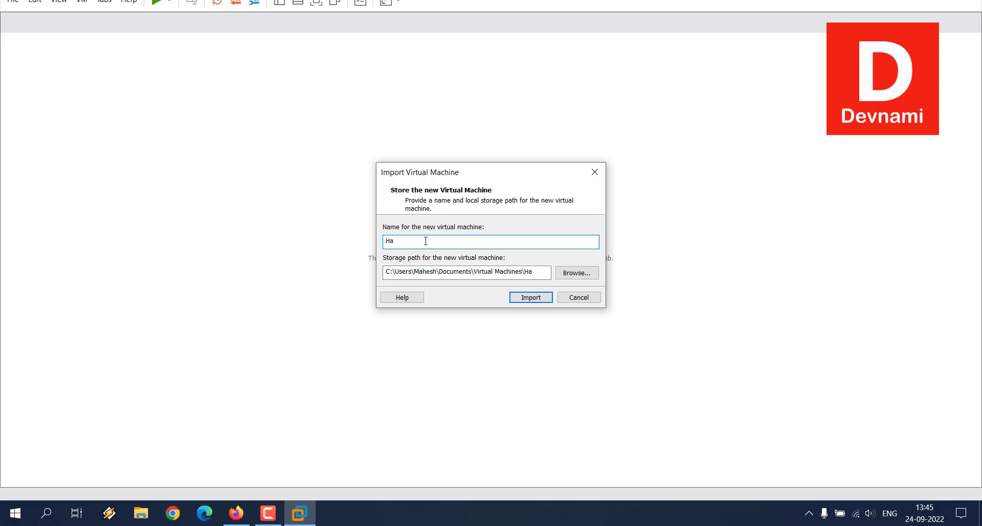
pyautogui.write('doopTest')
pyautogui.click(585, 273)
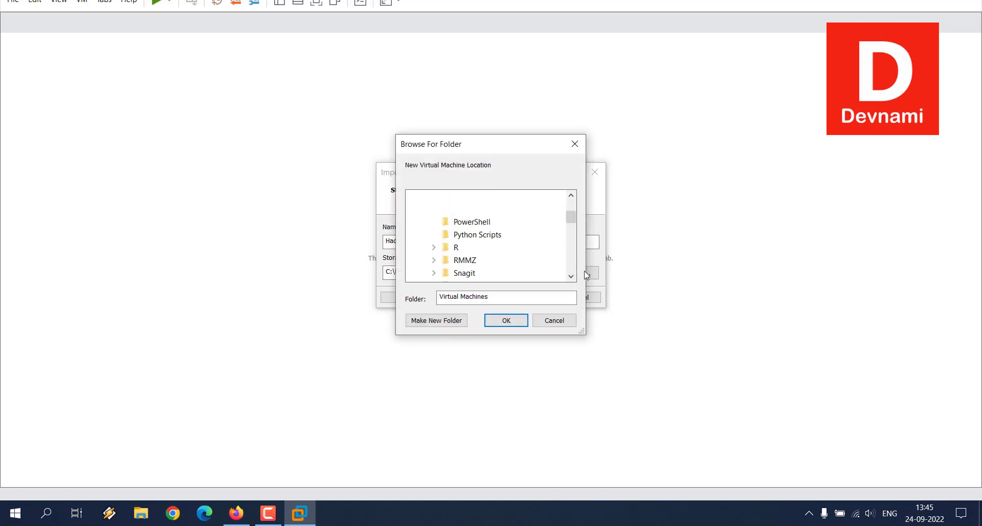
pyautogui.scroll(3, 566, 259)
pyautogui.click(420, 196)
pyautogui.scroll(-3, 420, 246)
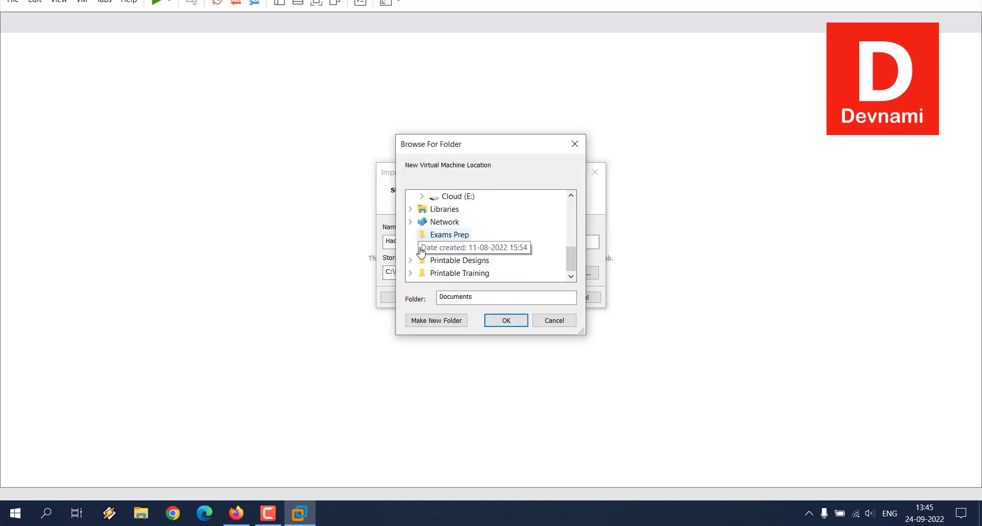
pyautogui.click(453, 201)
pyautogui.scroll(-2, 502, 237)
pyautogui.click(452, 263)
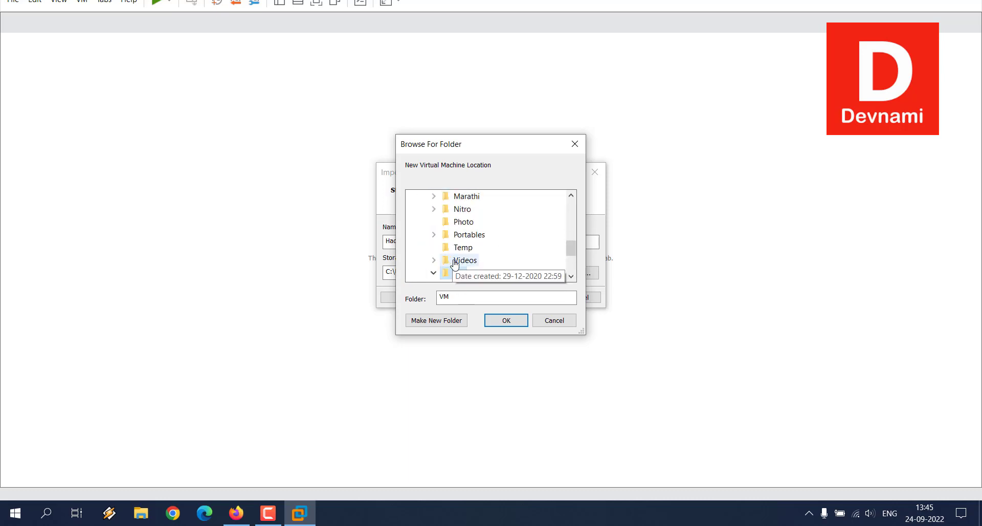
pyautogui.click(506, 320)
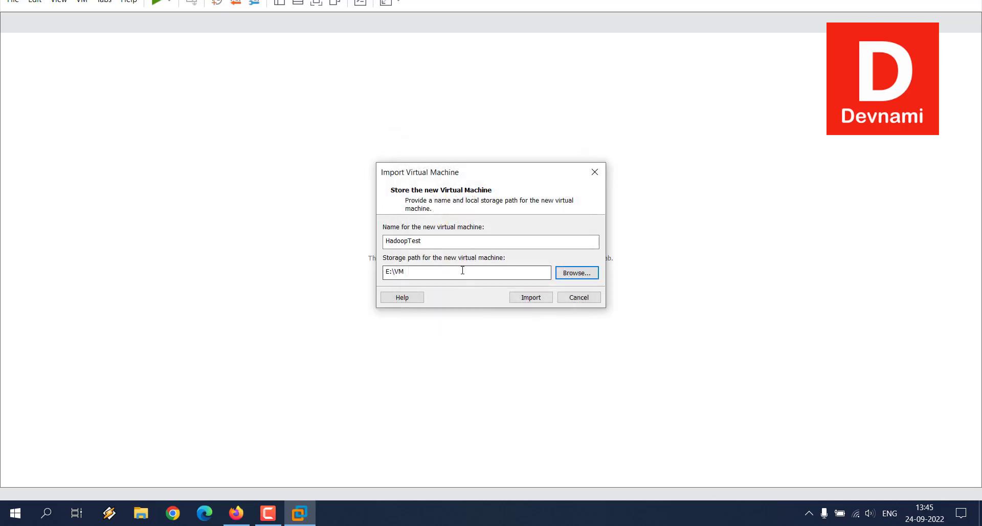
# Shorten the new virtual machine's name to Hadoop and start the import.
pyautogui.moveTo(408, 242); pyautogui.dragTo(459, 245)
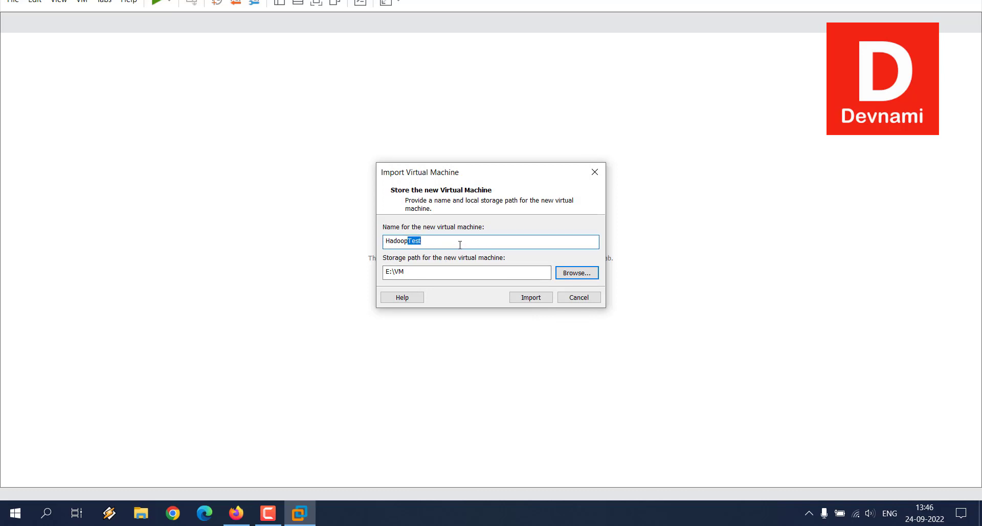
pyautogui.press('BackSpace')
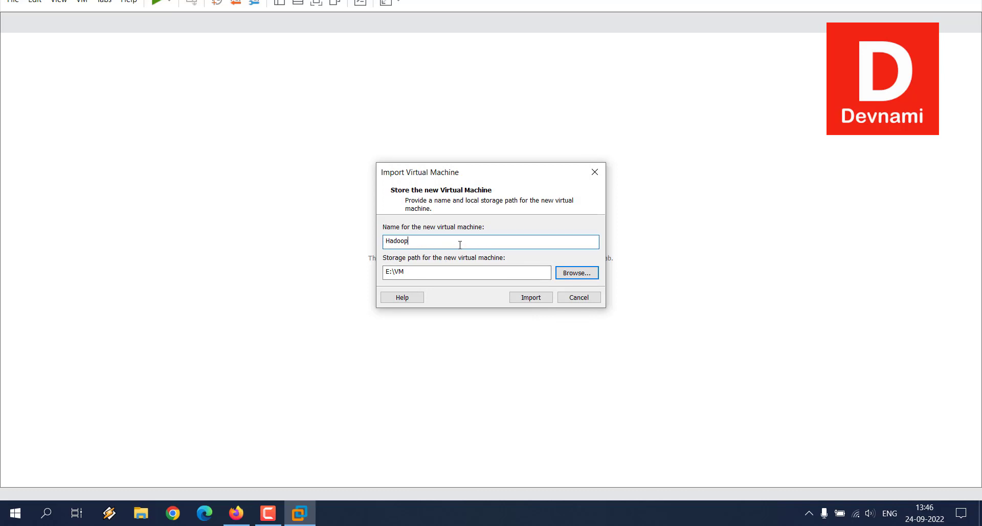
pyautogui.click(532, 301)
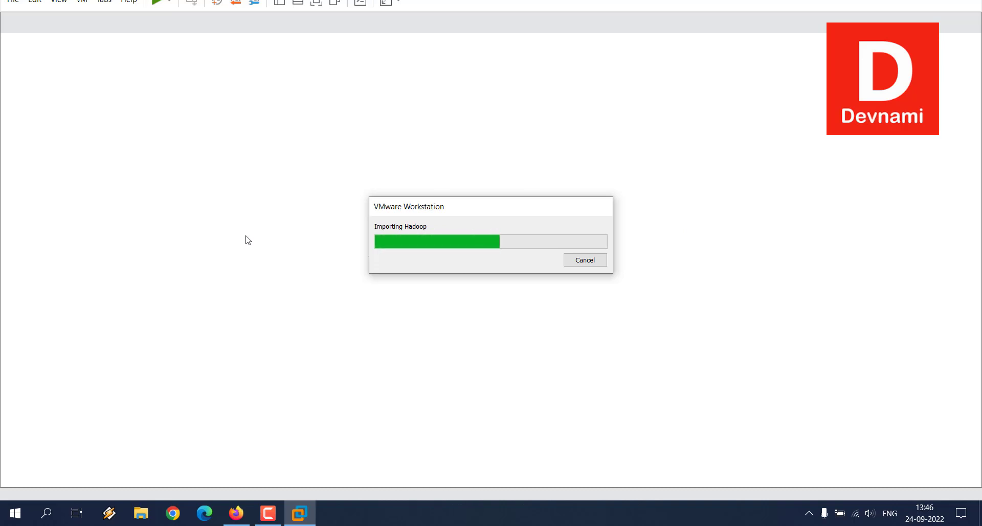
# Switch to Firefox and review the default application login credentials on the Bitnami Hadoop page.
pyautogui.click(236, 513)
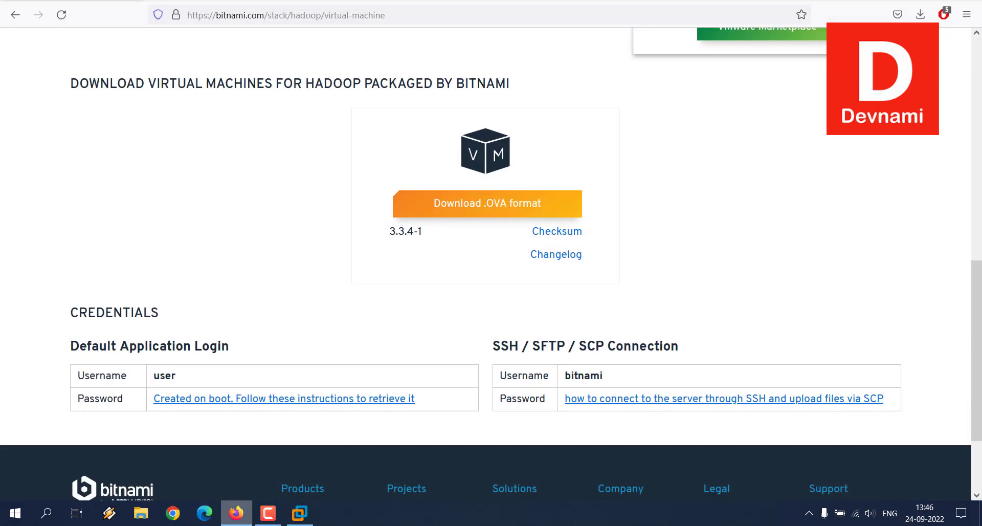
pyautogui.scroll(-1, 233, 292)
pyautogui.moveTo(78, 309); pyautogui.dragTo(198, 314)
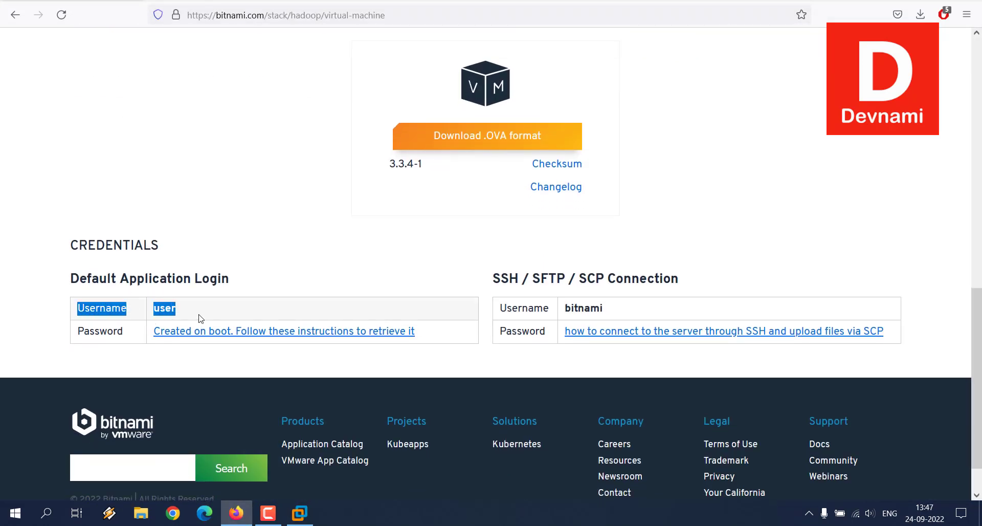
pyautogui.click(200, 314)
pyautogui.doubleClick(200, 316)
pyautogui.click(137, 324)
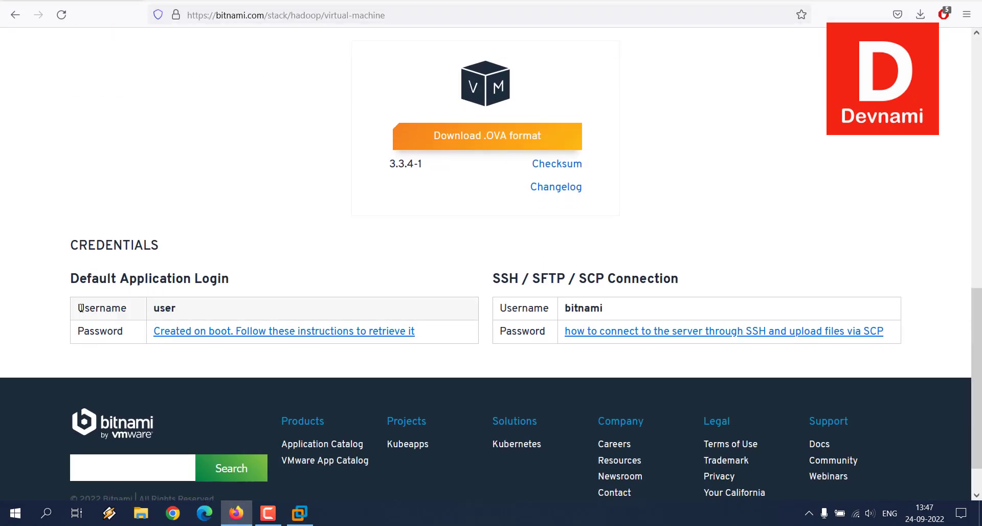
pyautogui.moveTo(83, 325); pyautogui.dragTo(135, 327)
pyautogui.click(188, 308)
pyautogui.click(236, 512)
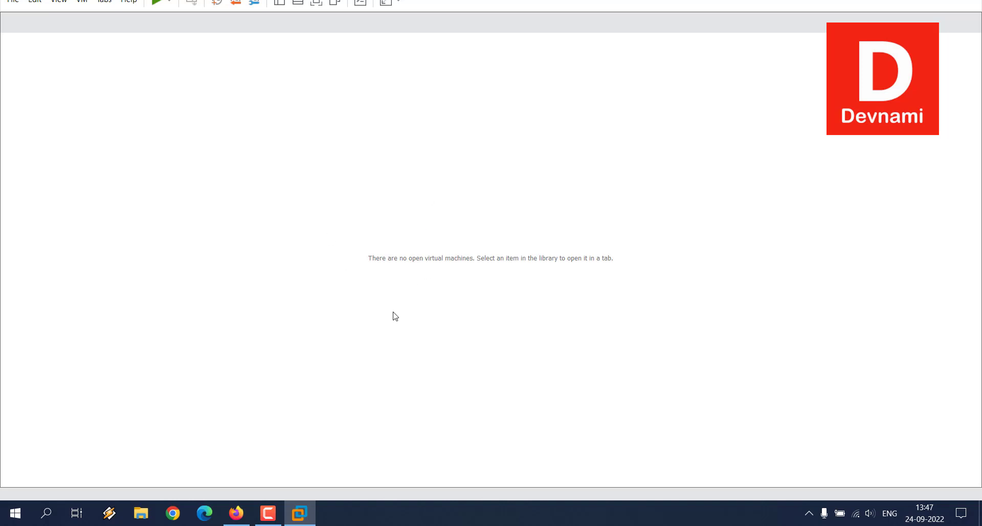
# Switch to File Explorer and examine the imported virtual machine's files in the VM folder on drive E.
pyautogui.click(141, 513)
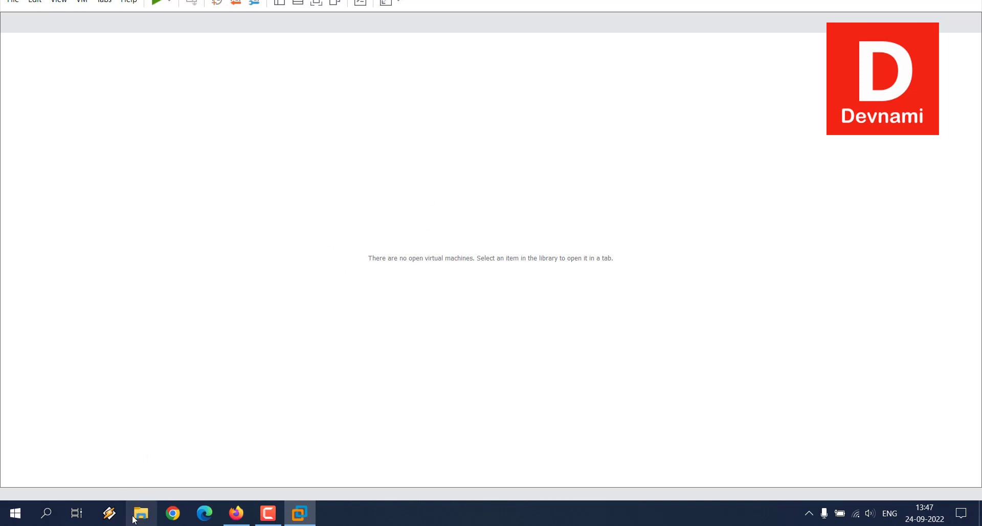
pyautogui.click(49, 303)
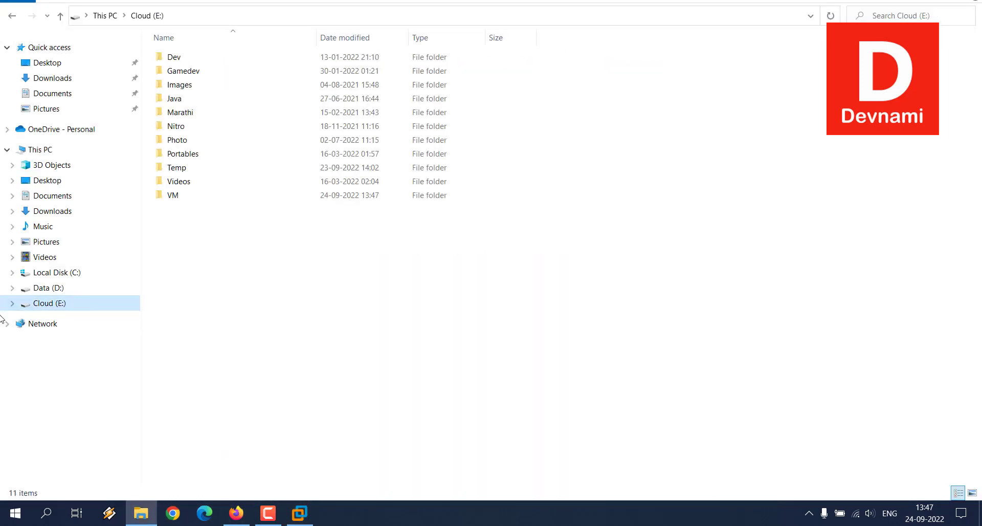
pyautogui.click(174, 195)
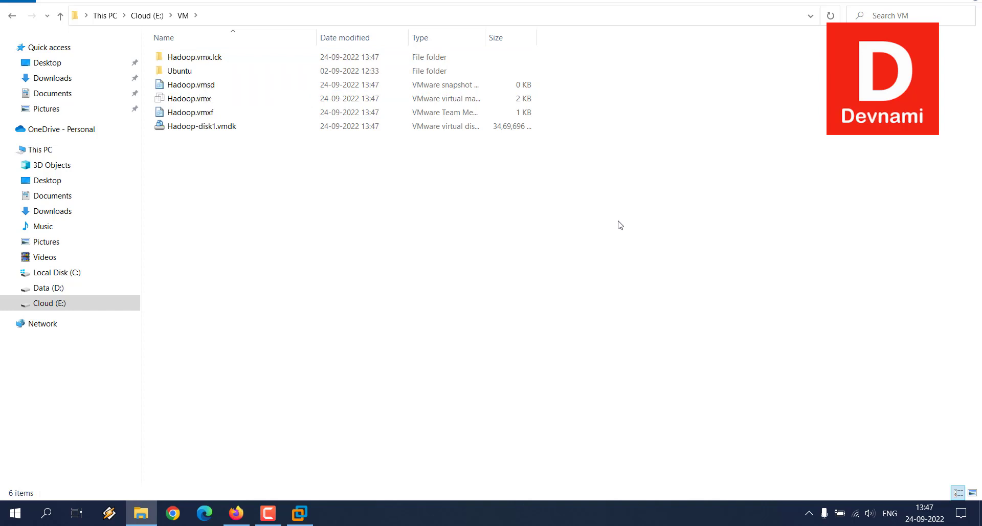
pyautogui.click(909, 0)
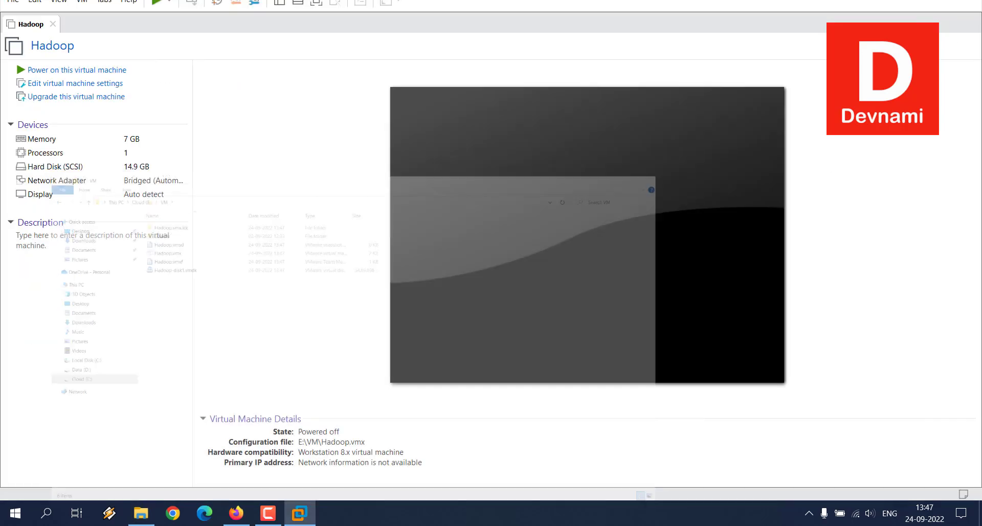
pyautogui.click(141, 513)
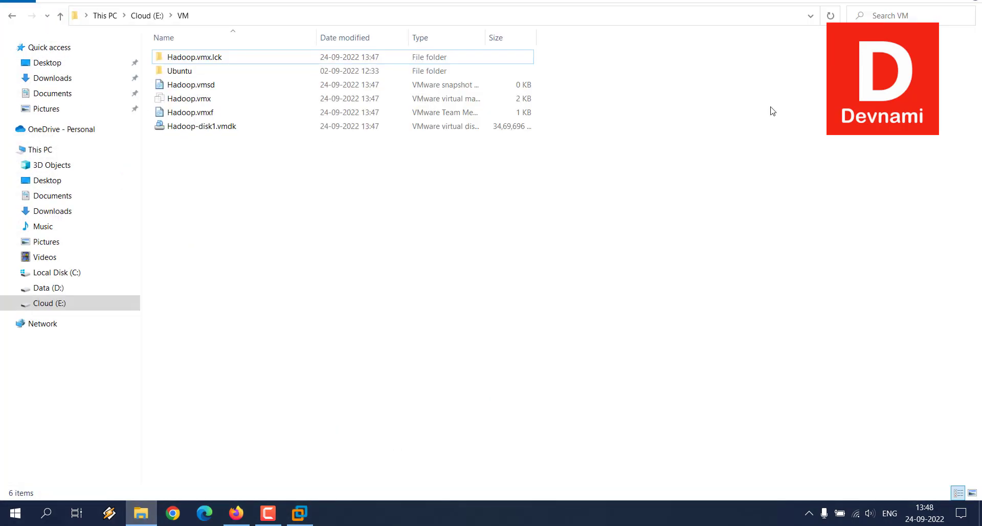
pyautogui.click(970, 0)
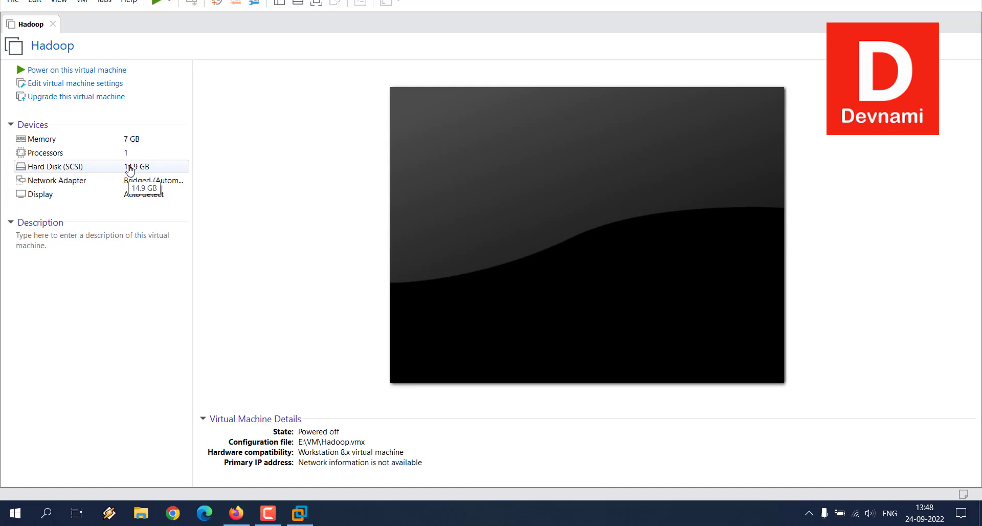
# Power on the Hadoop virtual machine, dismissing the side channel mitigations hint, and direct input to its console.
pyautogui.click(88, 71)
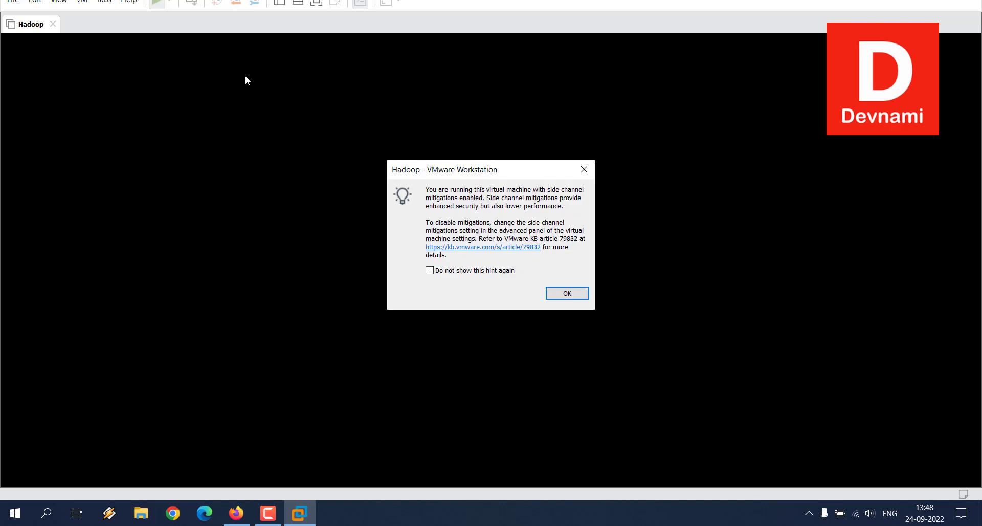
pyautogui.click(566, 294)
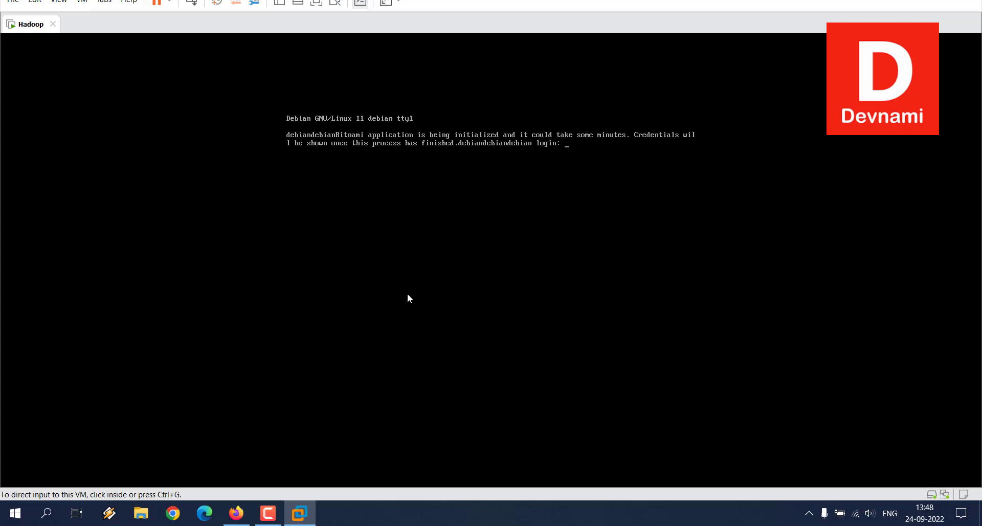
pyautogui.click(407, 294)
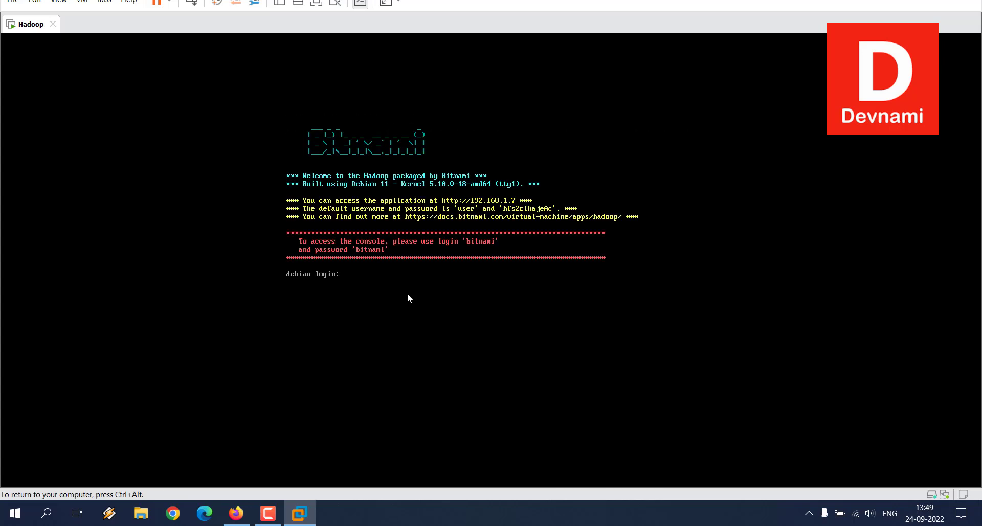
# Log in to the Debian console as bitnami, entering the account password.
pyautogui.write('bitnami')
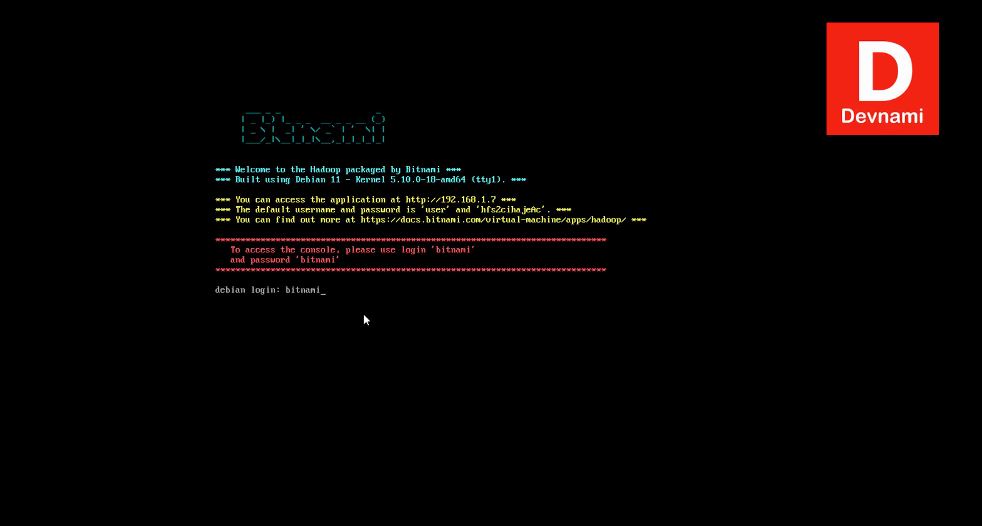
pyautogui.press('Return')
pyautogui.press('Return')
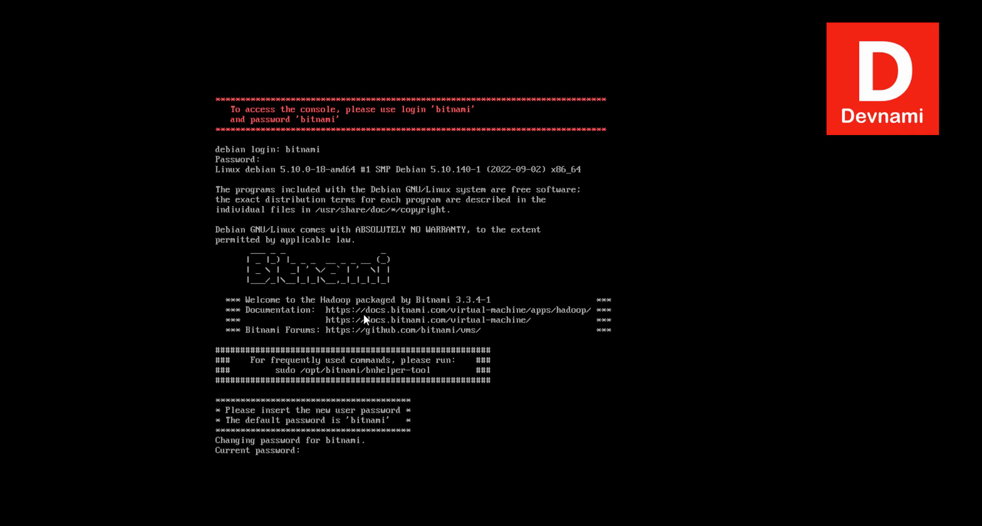
# Change the console account's password, entering the current password and the new password twice.
pyautogui.press('Return')
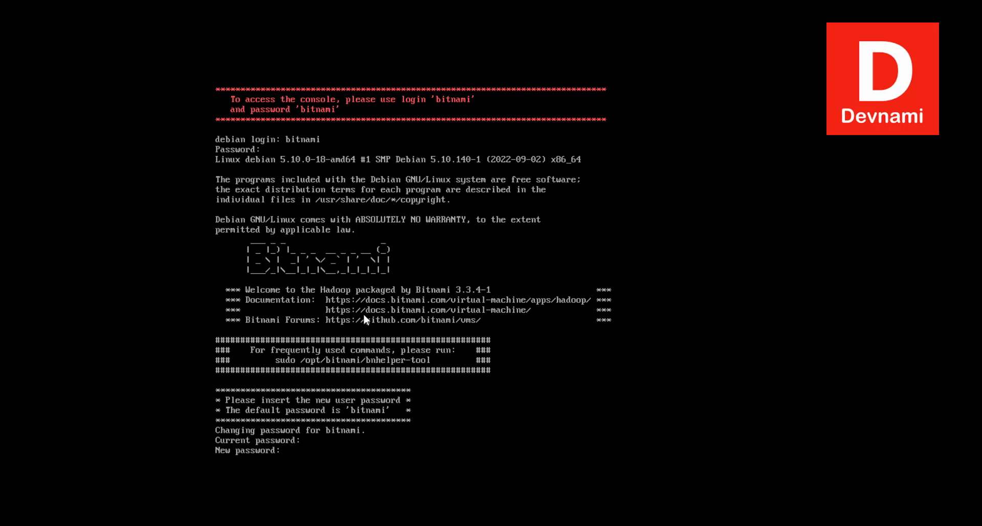
pyautogui.press('Return')
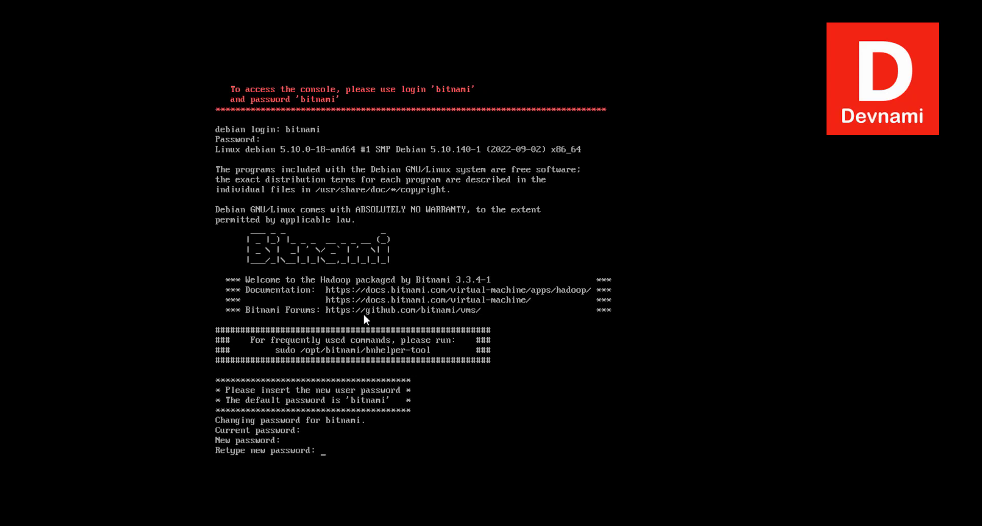
pyautogui.press('Return')
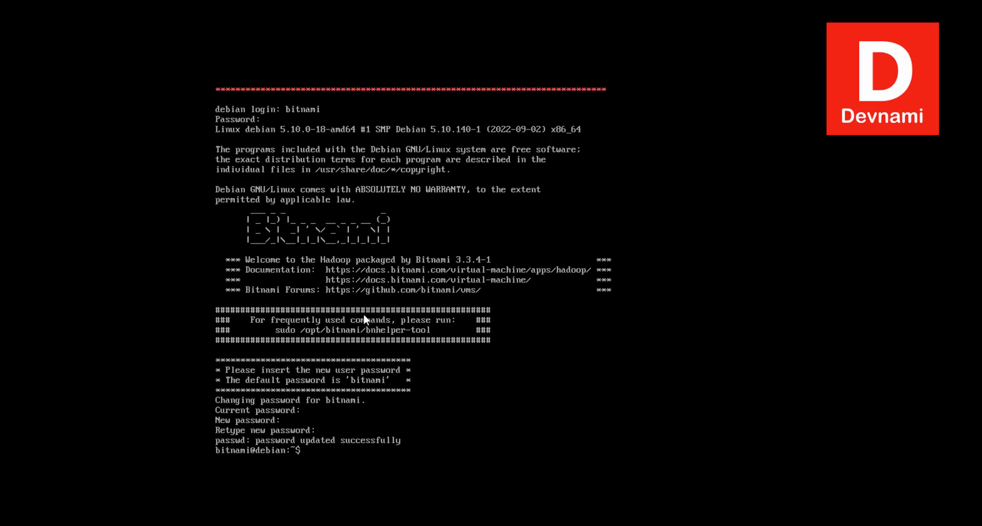
# Try to locate the Hadoop installation with the command where hadoop.
pyautogui.write('where hadoop')
pyautogui.press('Return')
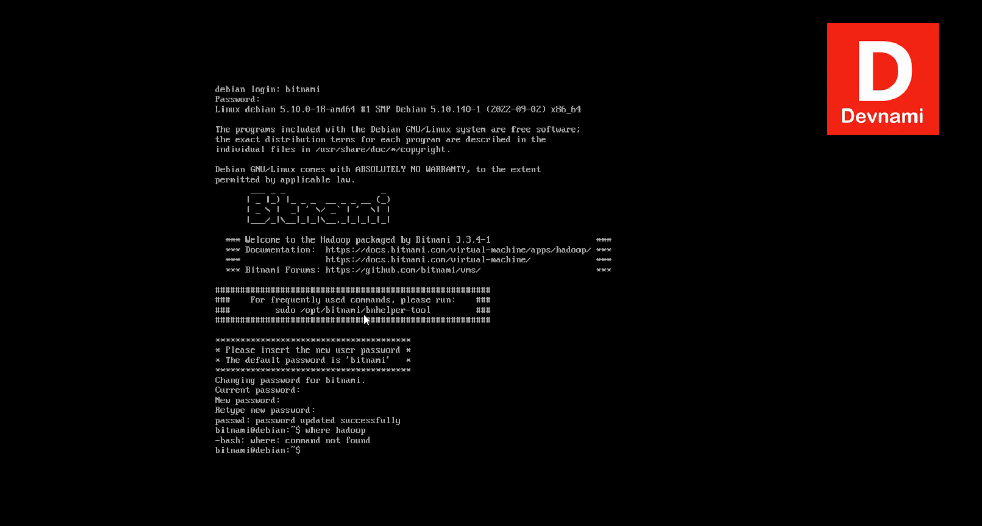
# Run hadoop without arguments to review its available subcommands, and clear the console.
pyautogui.write('hadoop')
pyautogui.press('Return')
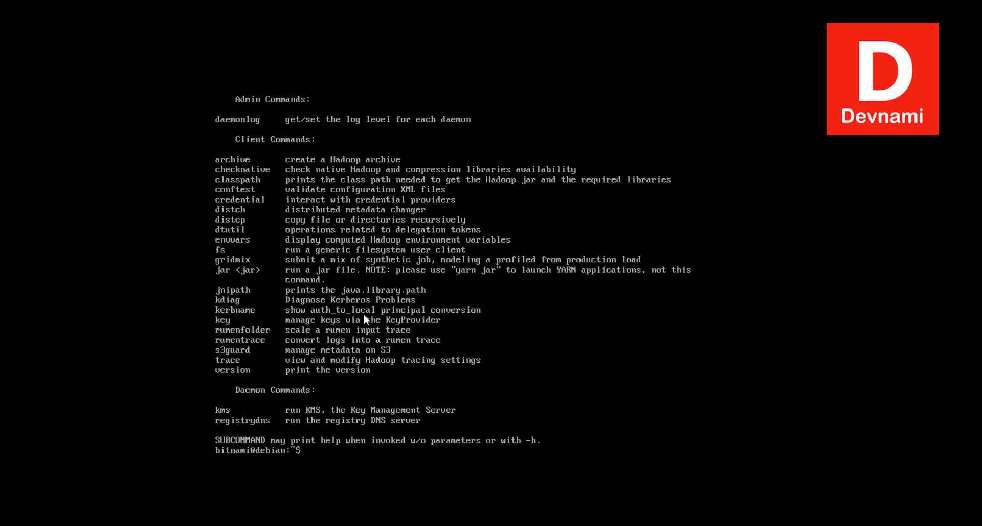
pyautogui.hotkey('ctrl', 'l')
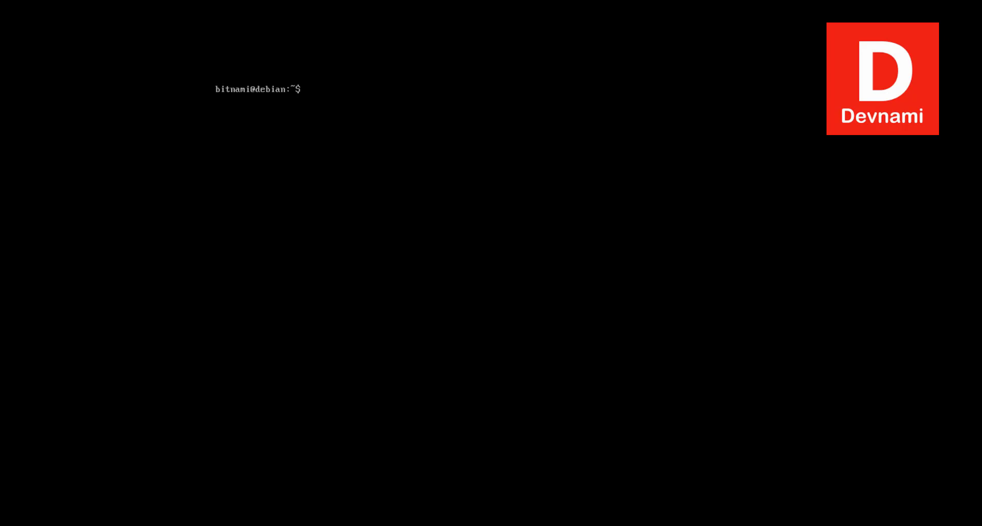
# Check the installed Hadoop release by running hadoop version.
pyautogui.write('hadoop version')
pyautogui.press('Return')
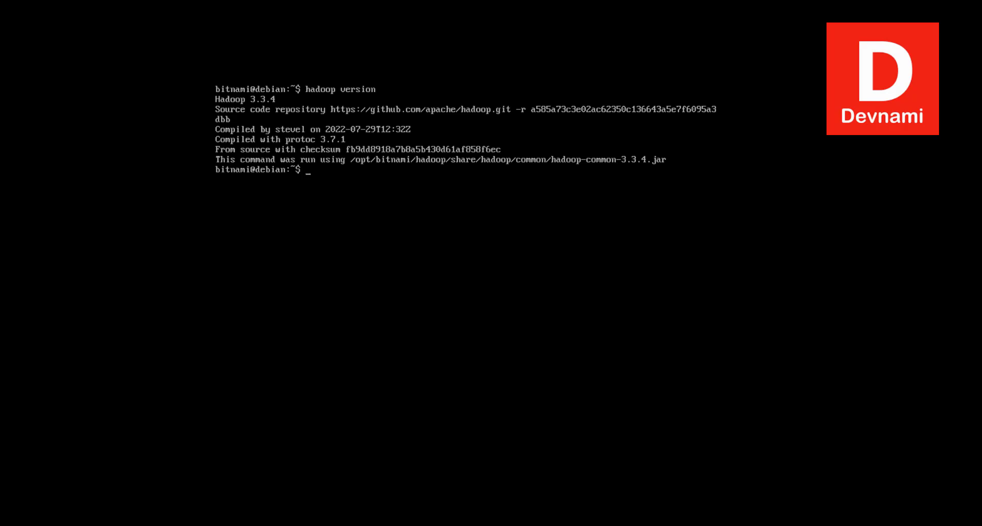
# Start the Bitnami services by running sudo /opt/bitnami/ctlscript.sh start.
pyautogui.write('sudo /opt/bitnami/ctlscri')
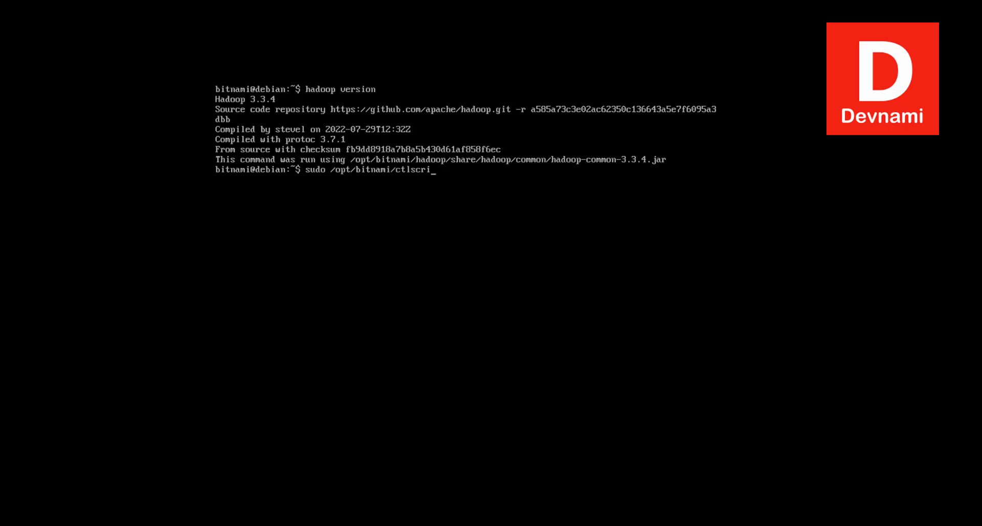
pyautogui.write('pt.sh start')
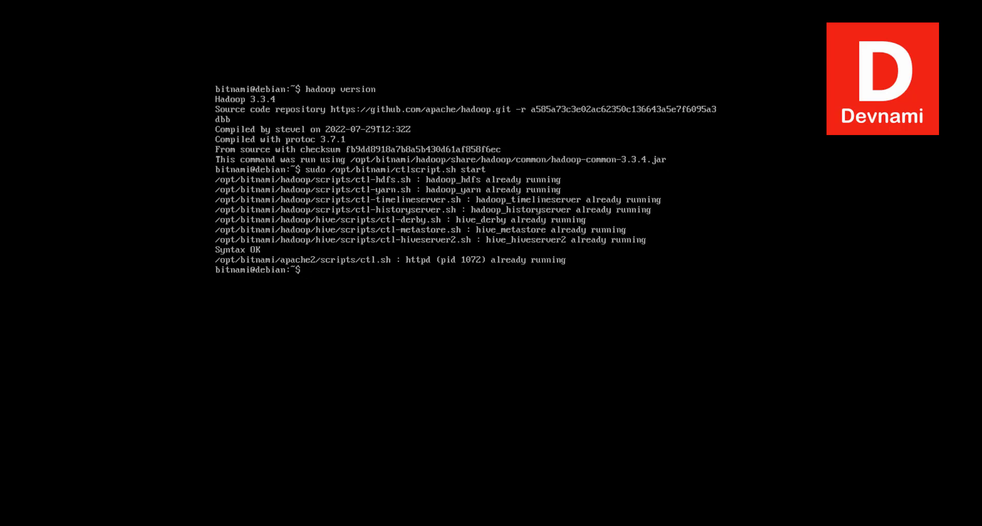
pyautogui.press('Up')
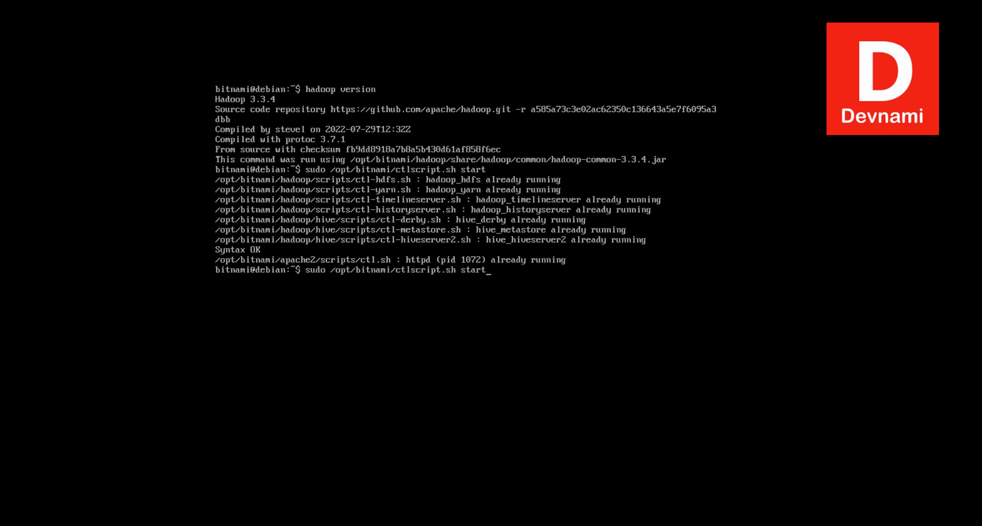
pyautogui.press('BackSpace')
pyautogui.press('BackSpace')
pyautogui.press('BackSpace')
pyautogui.write('op')
pyautogui.press('BackSpace')
pyautogui.press('BackSpace')
pyautogui.press('BackSpace')
pyautogui.press('BackSpace')
pyautogui.write('restar')
pyautogui.hotkey('ctrl', 'u')
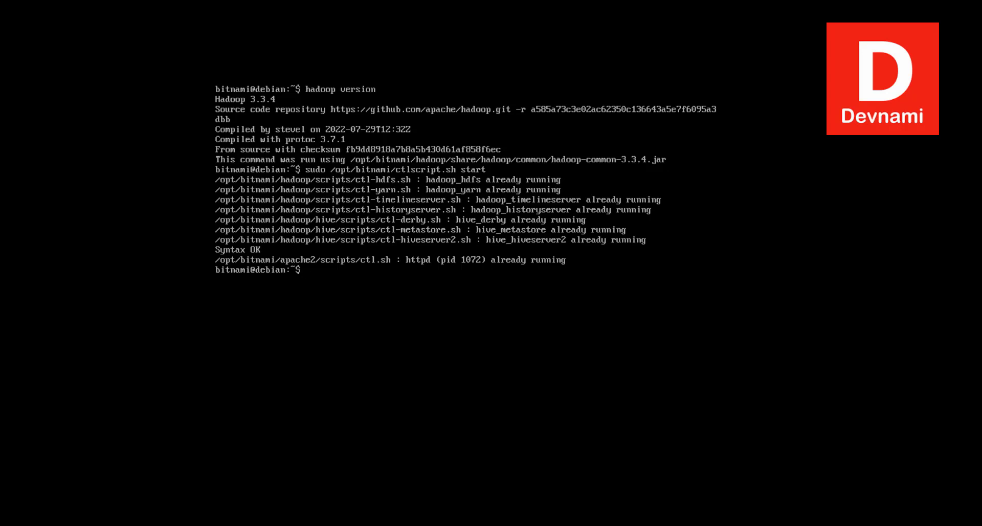
# Display the virtual machine's network interface configuration with sudo ifconfig.
pyautogui.write('sudo ifconfig')
pyautogui.press('Return')
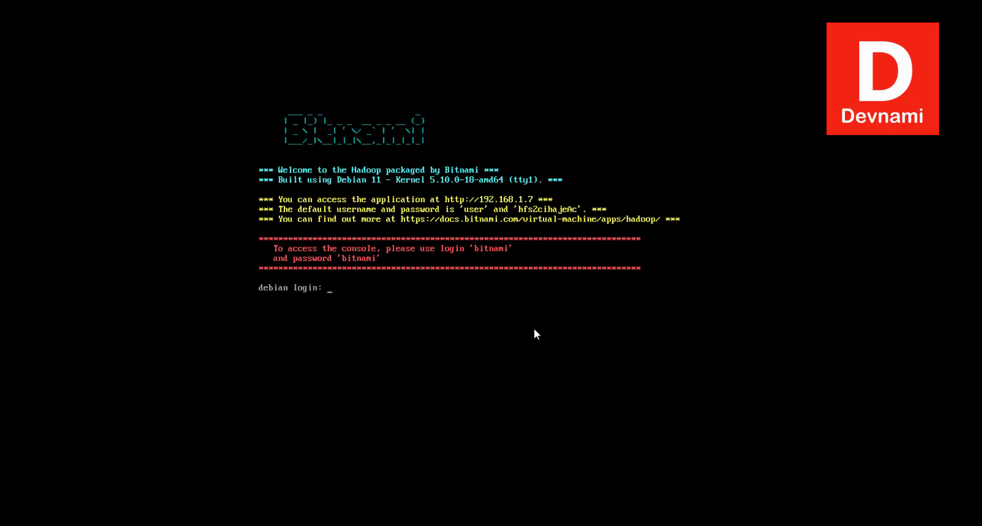
# Log in to the virtual machine's console again as bitnami with the account password.
pyautogui.write('bitnami')
pyautogui.press('Return')
pyautogui.press('Return')
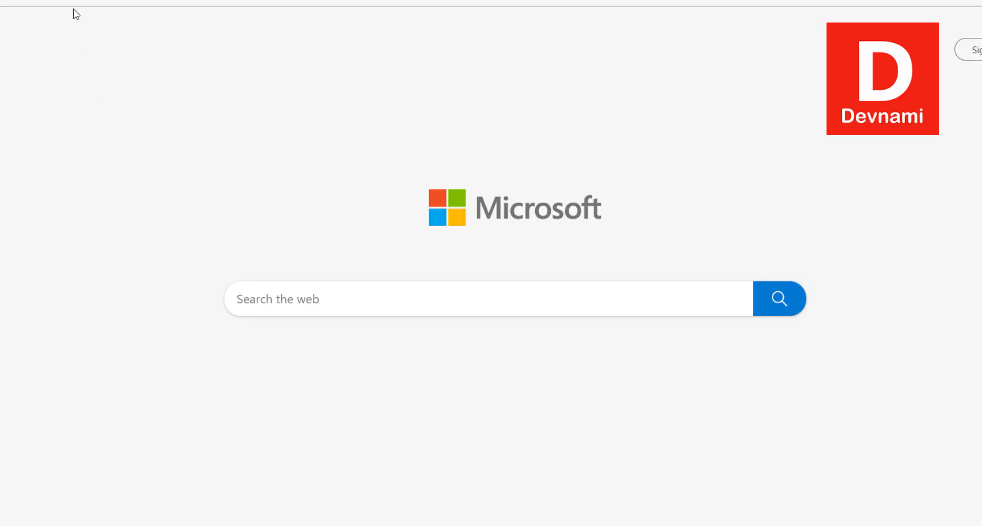
# Switch to Microsoft Edge and open the Hadoop web interface at 192.168.1.7.
pyautogui.write('192.1')
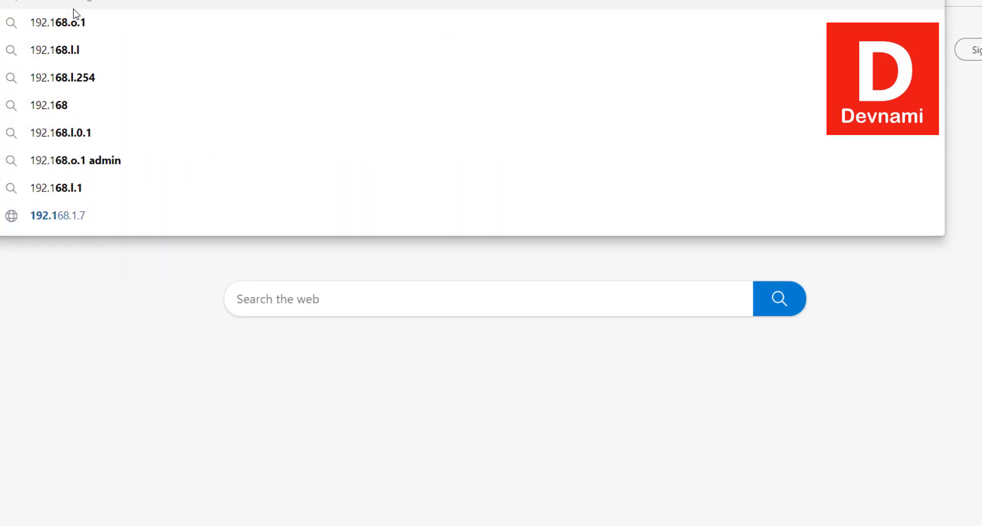
pyautogui.write('68.1.')
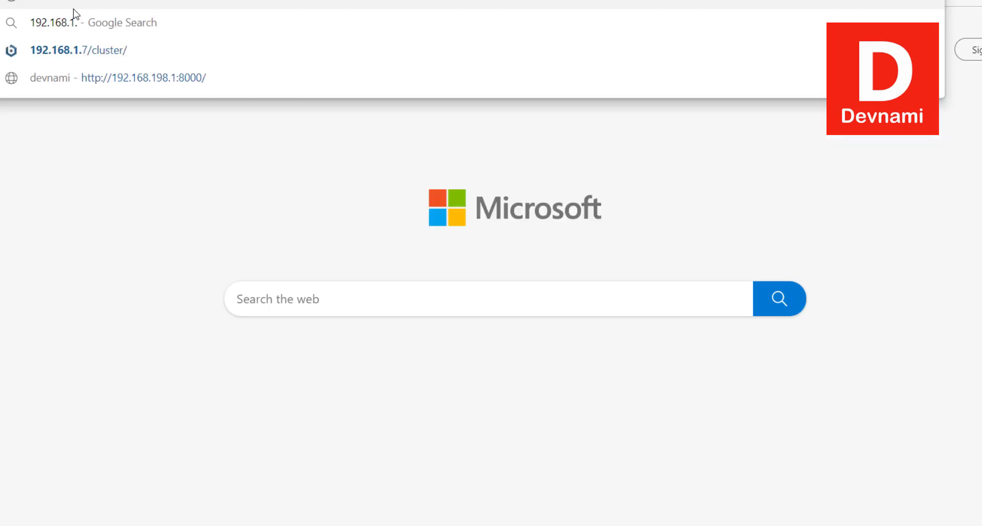
pyautogui.press('Return')
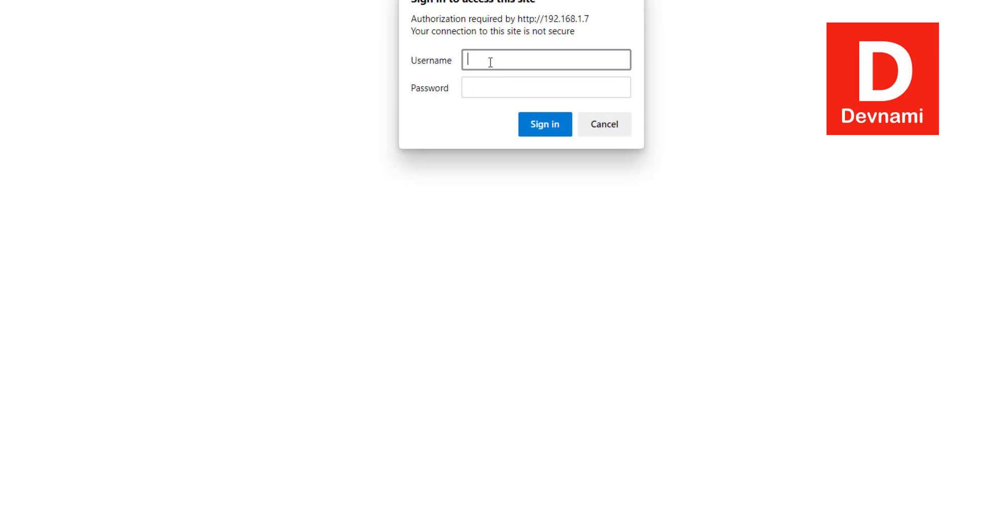
# Sign in to the Hadoop web interface with the username user and the application password.
pyautogui.write('user')
pyautogui.click(481, 88)
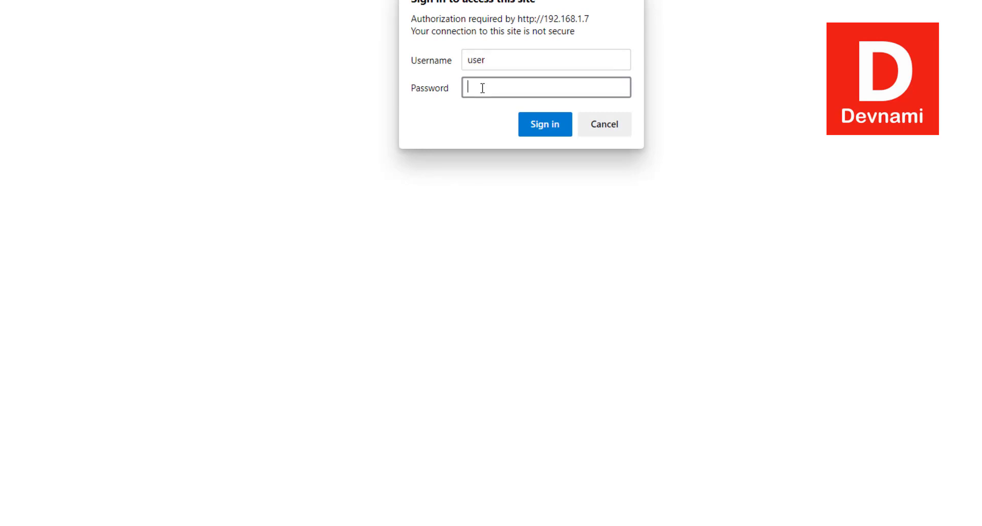
pyautogui.write('password1234')
pyautogui.click(541, 126)
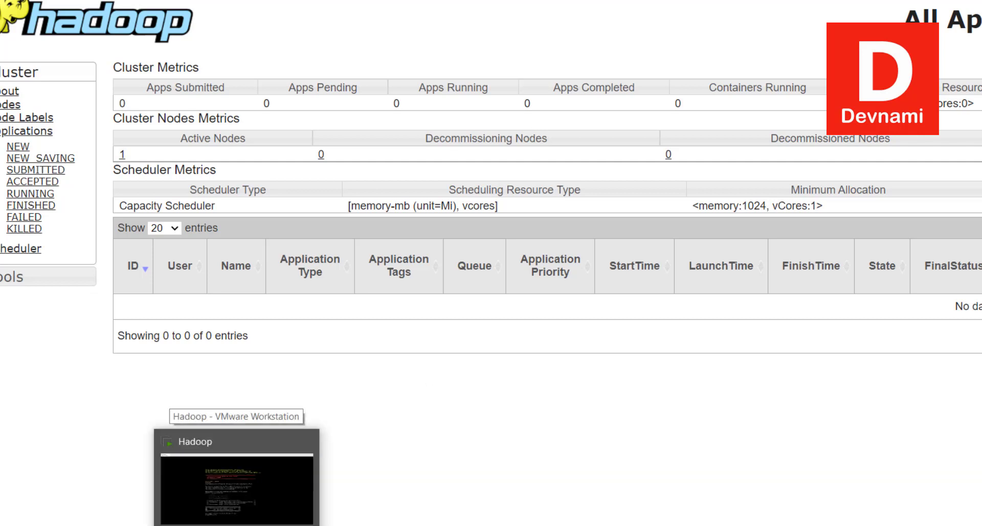
# Examine the node's state on the cluster's Nodes page and open its HTTP address link localhost:8042 in a new tab.
pyautogui.click(235, 486)
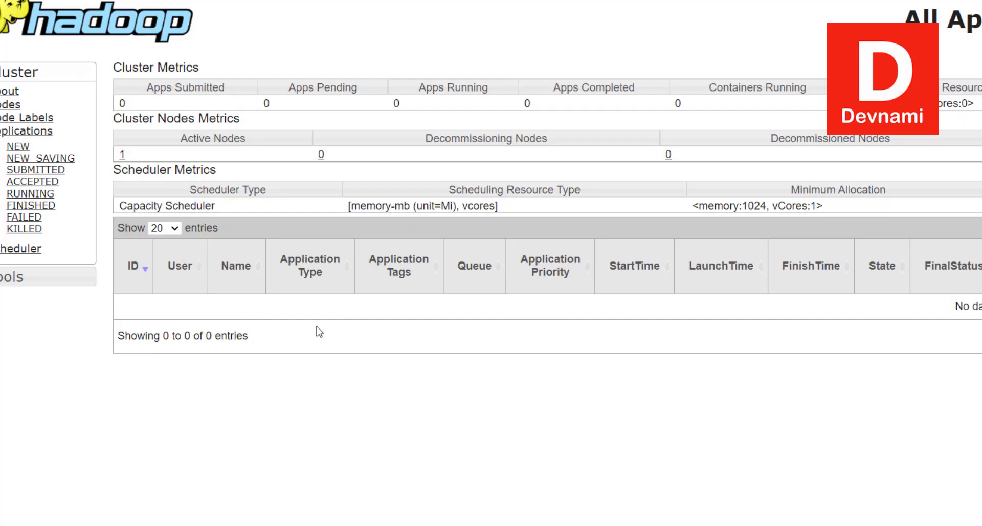
pyautogui.click(7, 105)
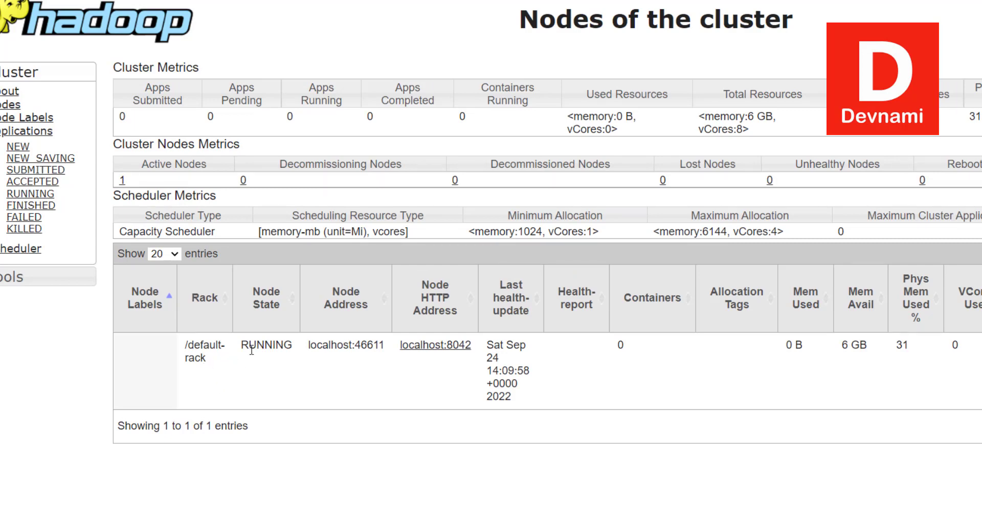
pyautogui.moveTo(249, 346); pyautogui.dragTo(297, 345)
pyautogui.click(281, 366)
pyautogui.rightClick(441, 351)
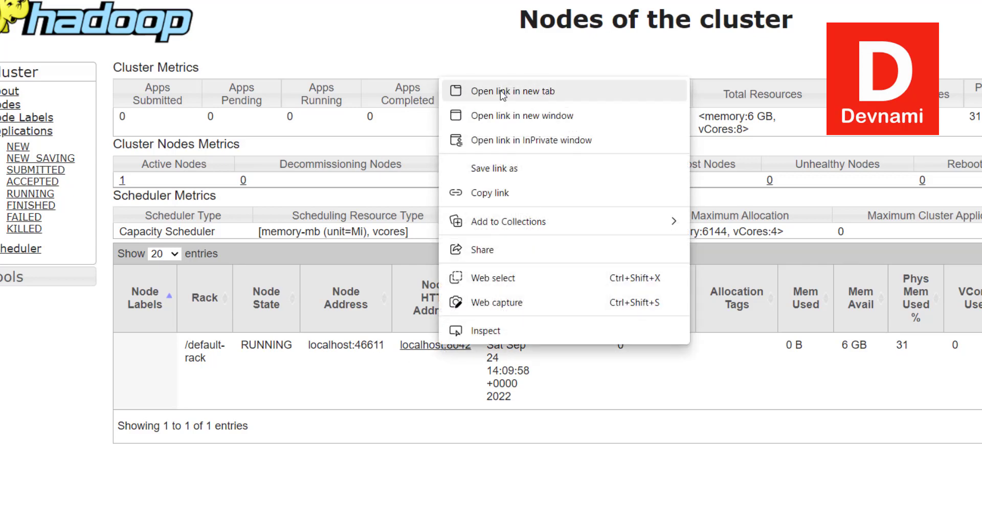
pyautogui.click(476, 90)
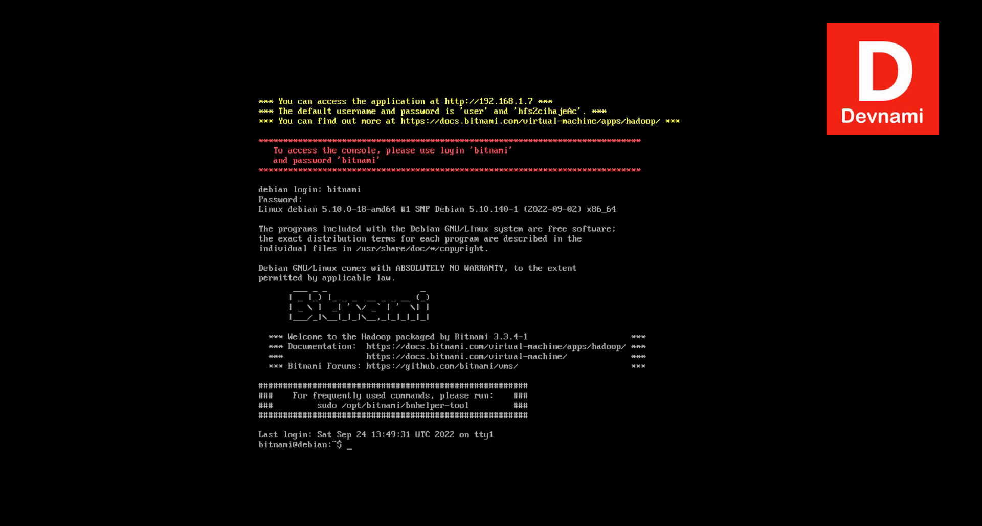
# Switch back to VMware Workstation and launch the Bitnami helper tool with sudo /opt/bitnami/bnhelper-tool.
pyautogui.write('sudo /opt/bitnami/bn')
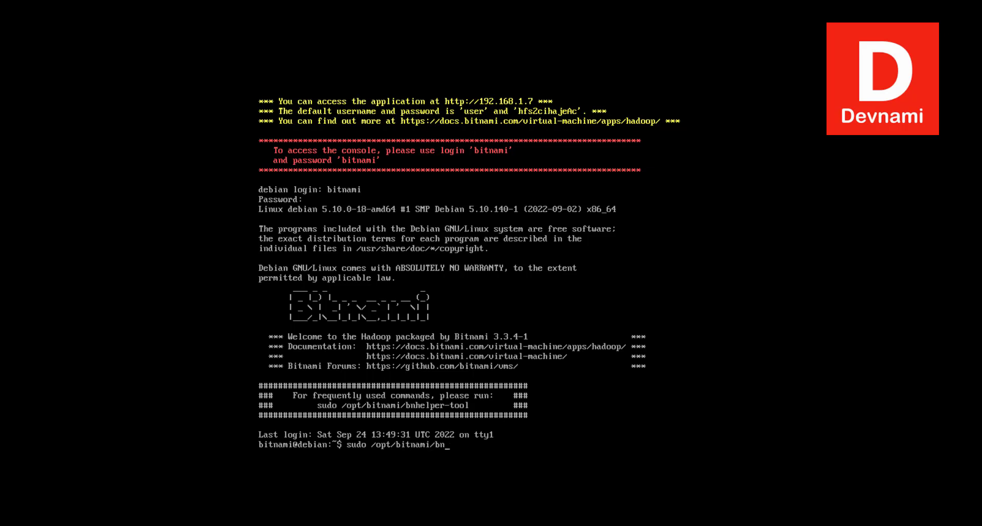
pyautogui.write('helper-tool')
pyautogui.press('Return')
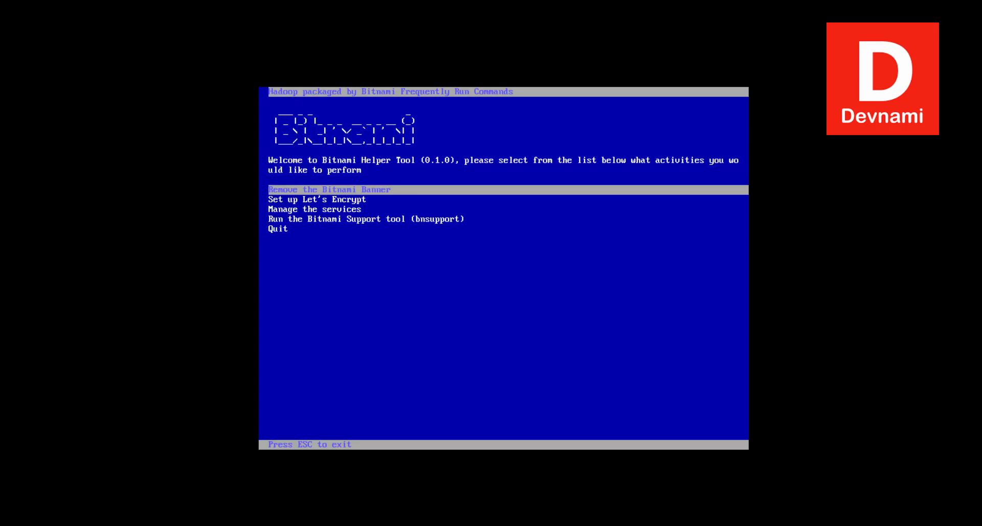
# Get the status of the services through the helper tool's option for managing the services.
pyautogui.press('Down')
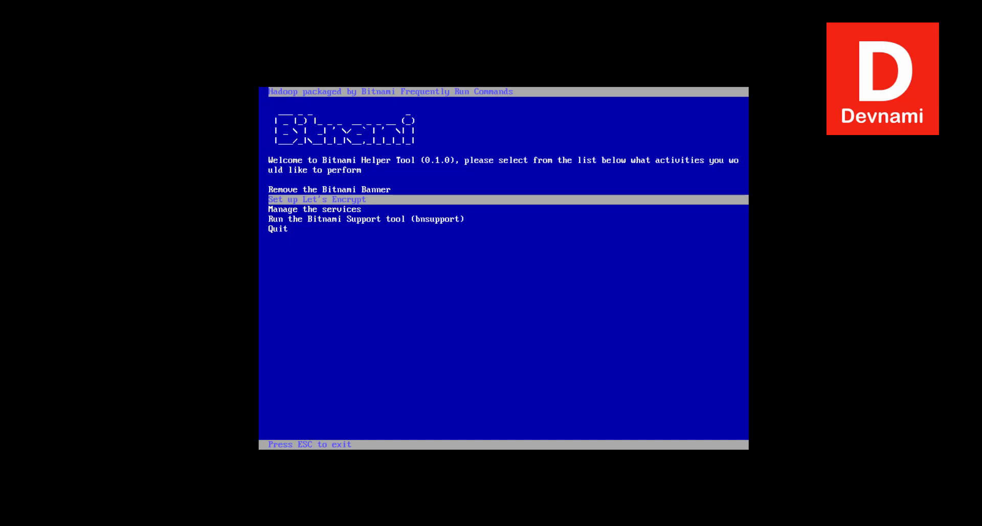
pyautogui.press('Down')
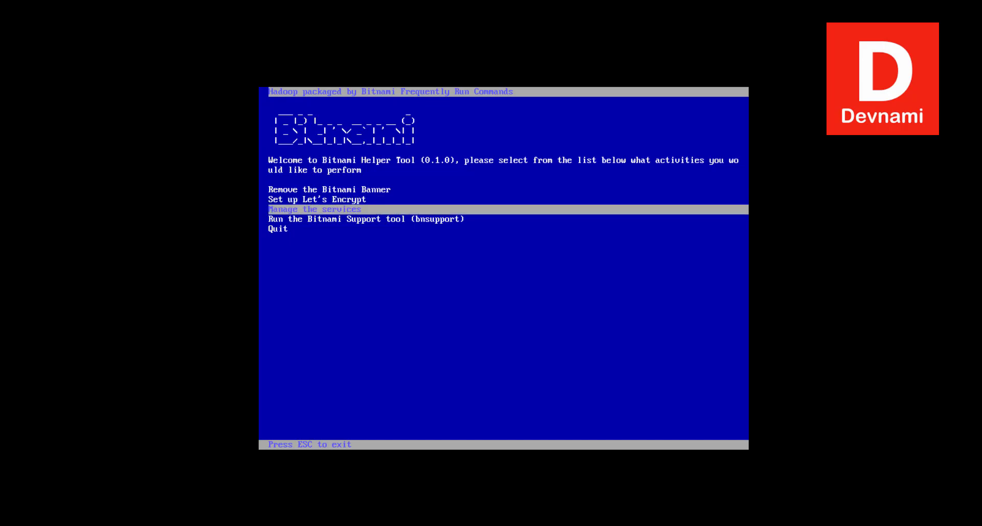
pyautogui.press('Down')
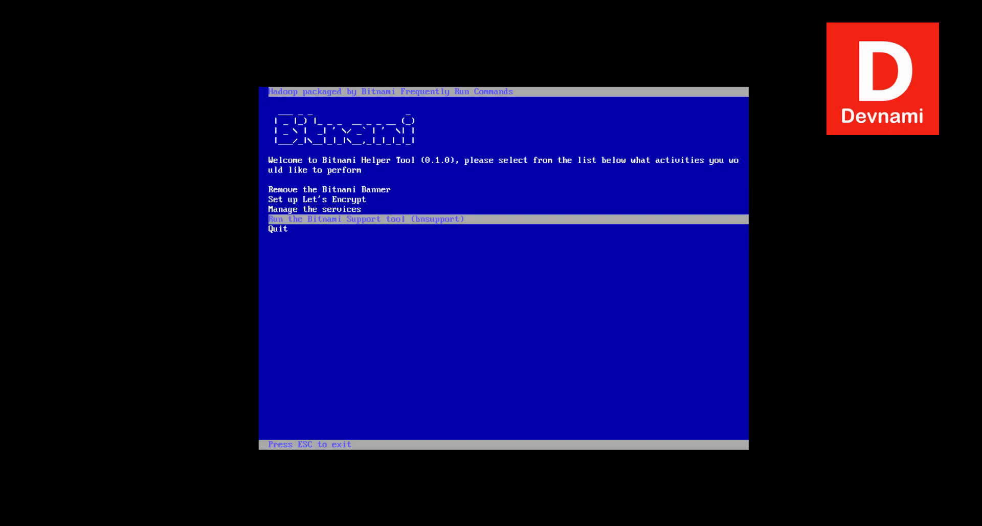
pyautogui.press('Up')
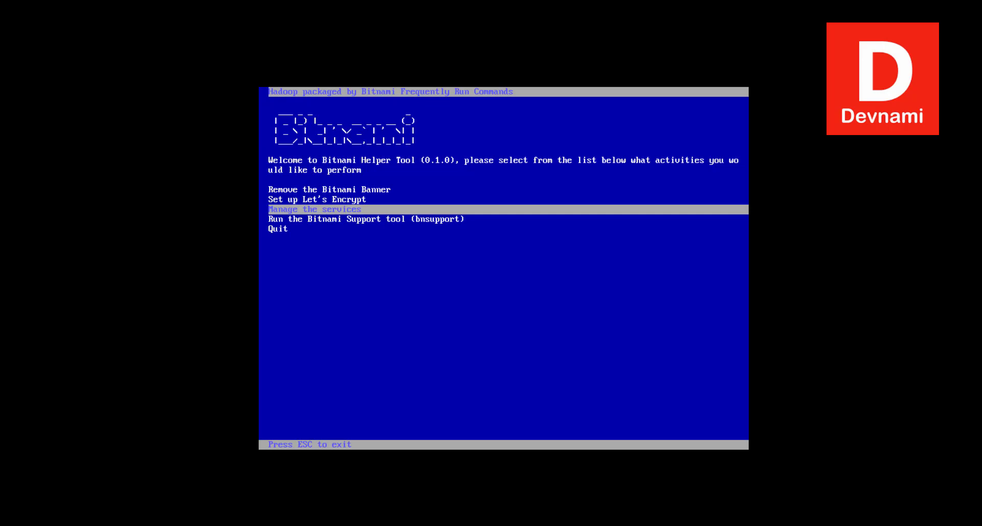
pyautogui.press('Return')
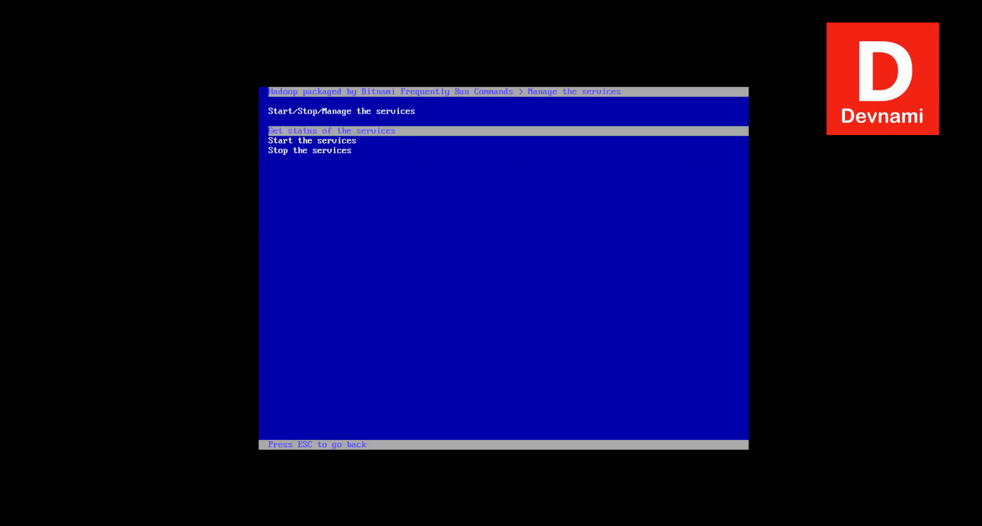
pyautogui.press('Return')
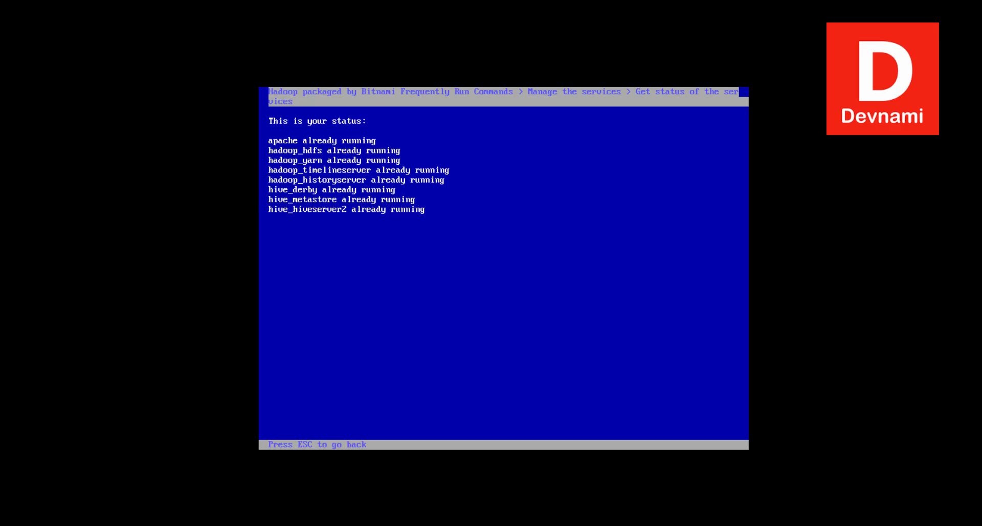
# Exit the Bitnami helper tool and log out of the console with the exit command.
pyautogui.press('Escape')
pyautogui.press('Escape')
pyautogui.press('Escape')
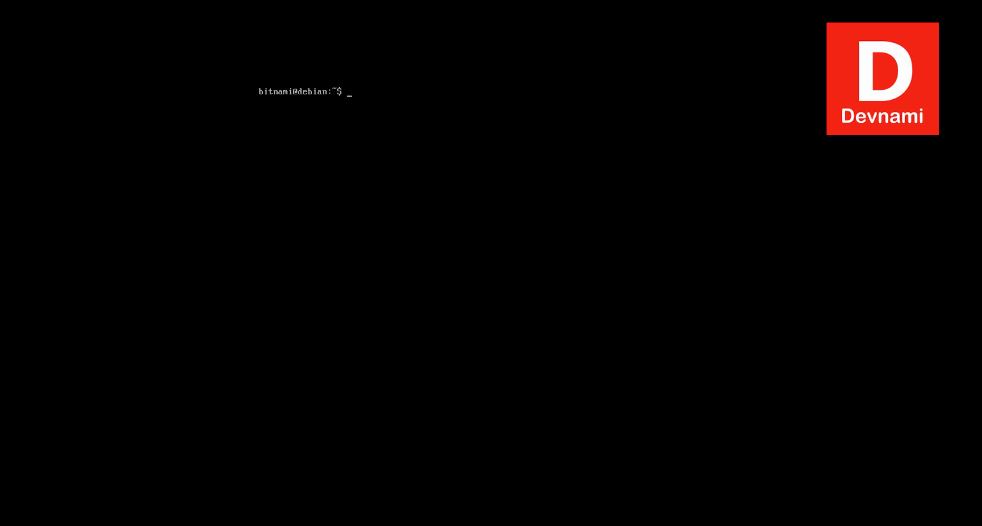
pyautogui.write('exit')
pyautogui.press('Return')
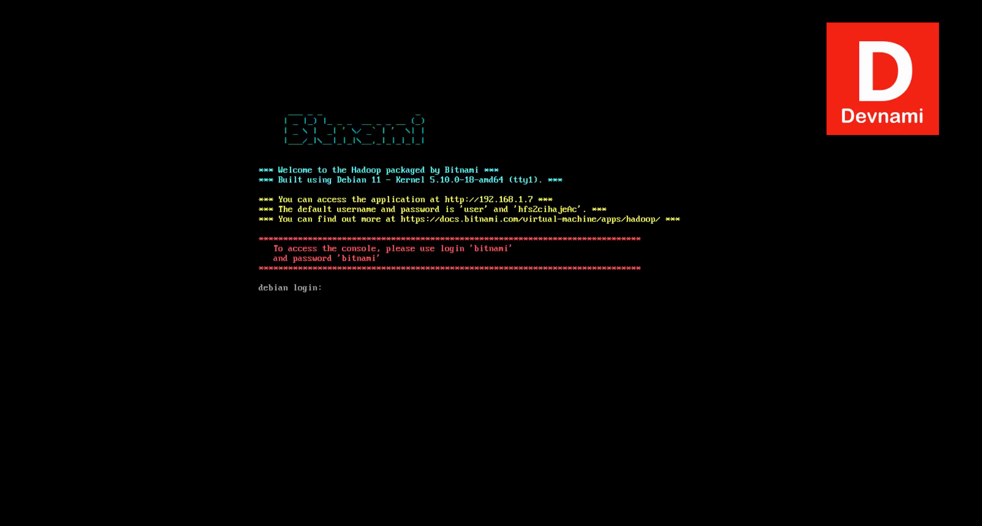